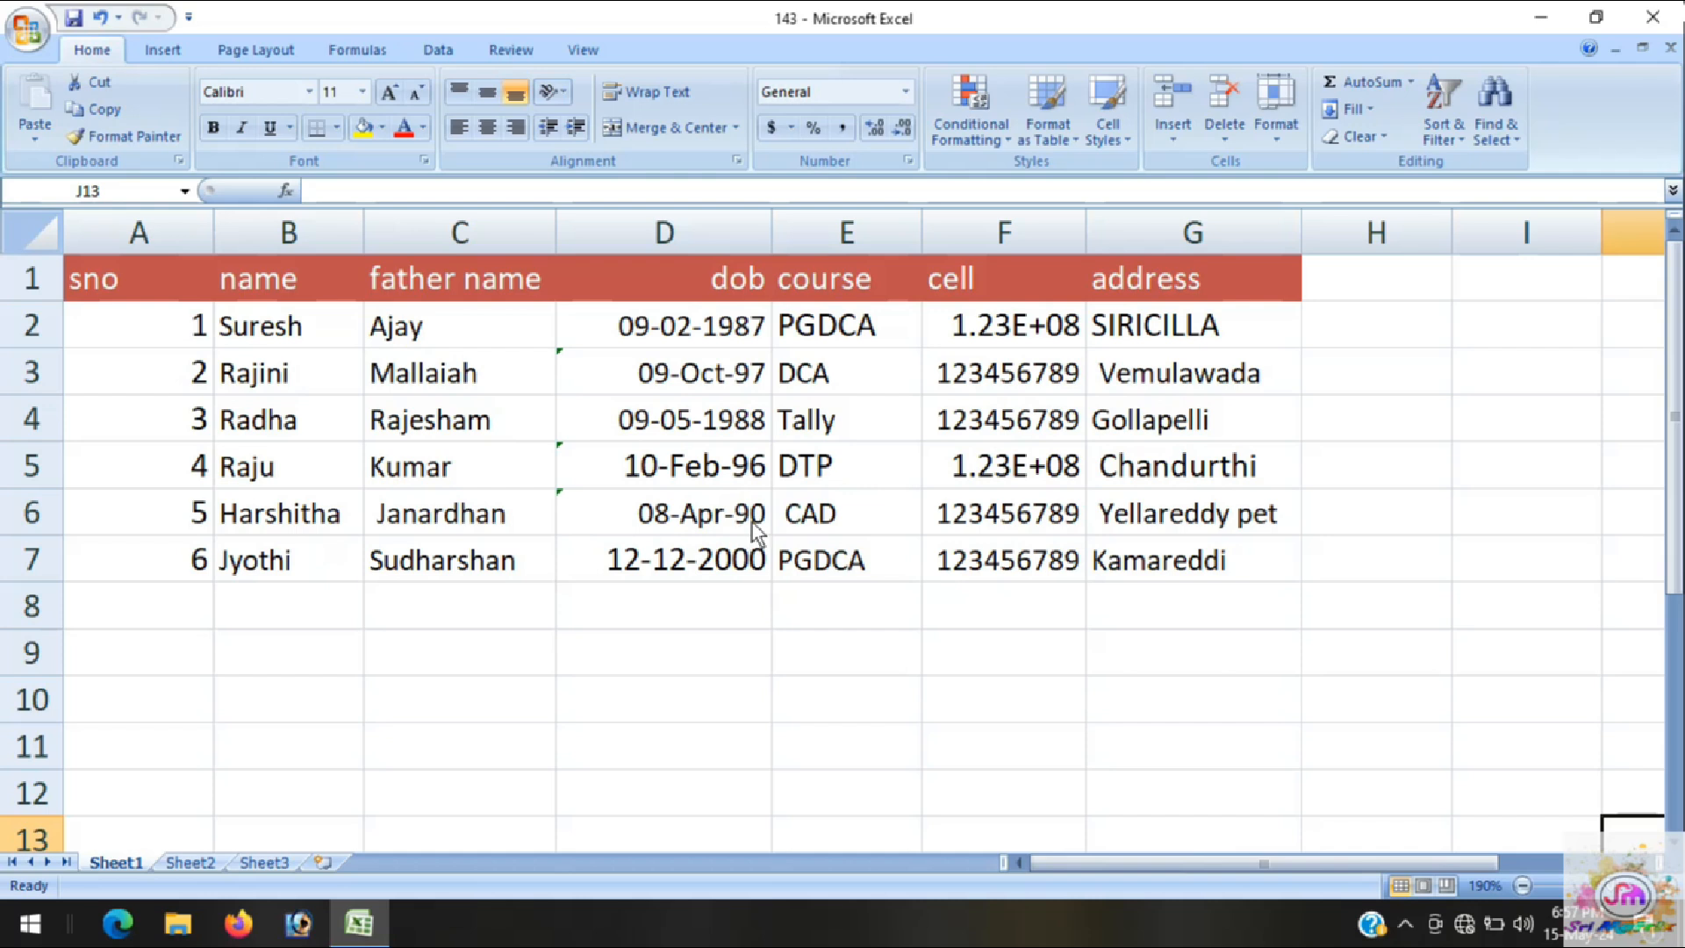
# Widen the cell column (F) slightly so its phone numbers fit in full
pyautogui.moveTo(1092, 232); pyautogui.dragTo(1126, 228)
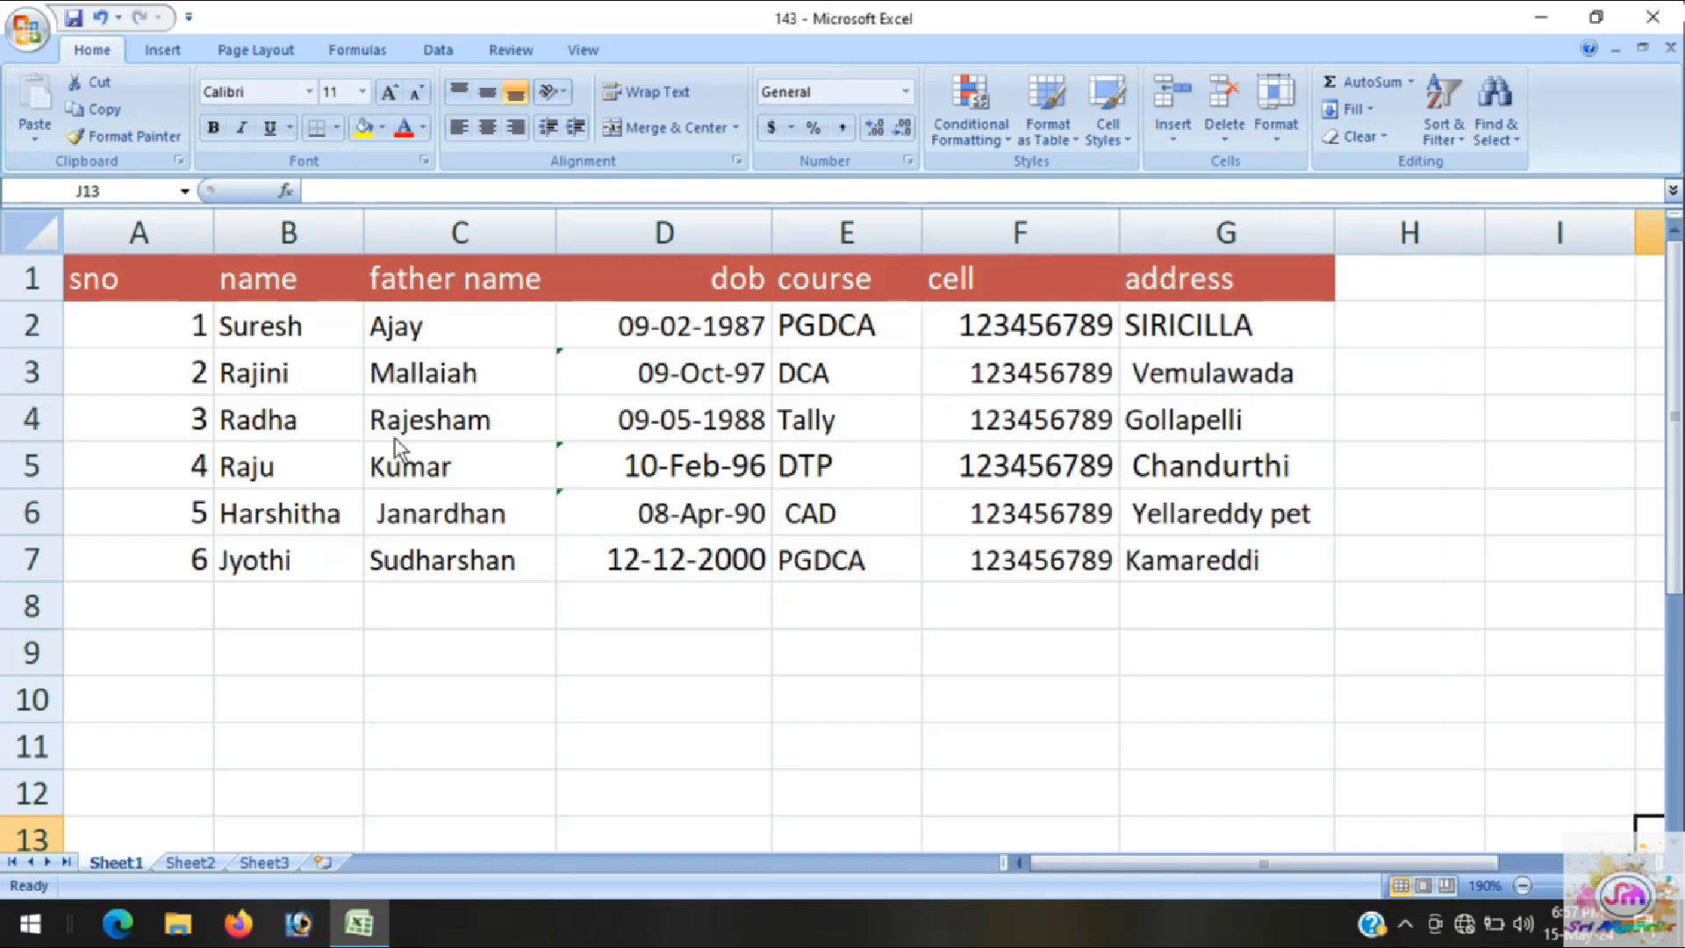
# Freeze the header row by applying Freeze Panes with row 2 selected
pyautogui.click(31, 280)
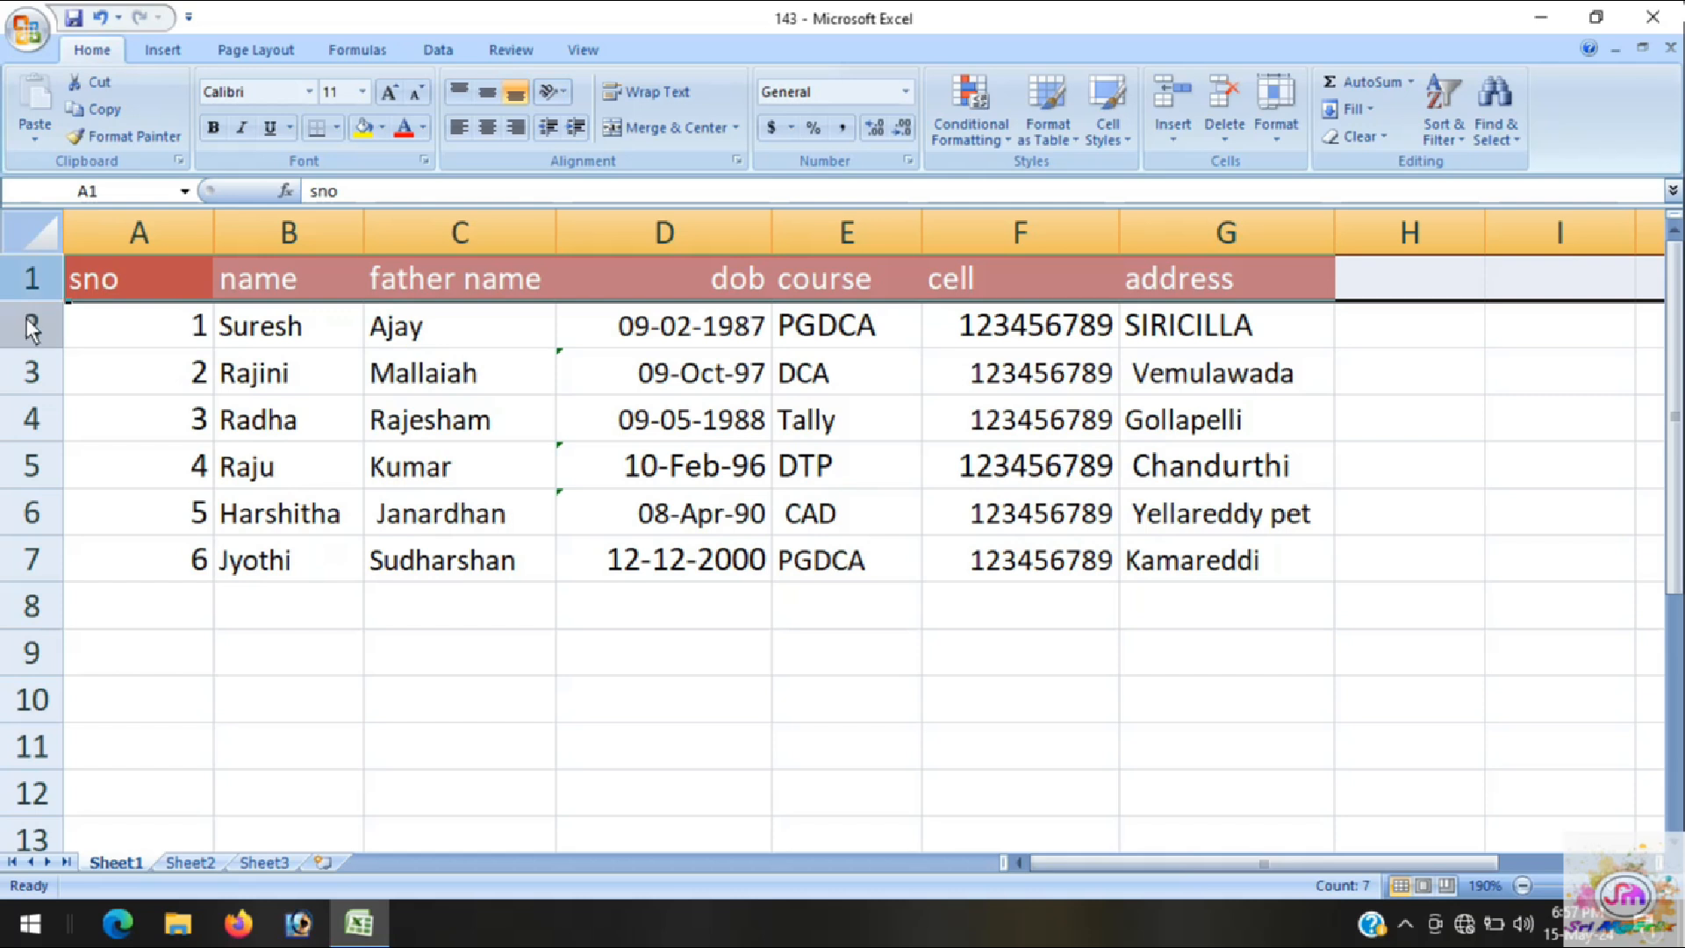
pyautogui.click(28, 323)
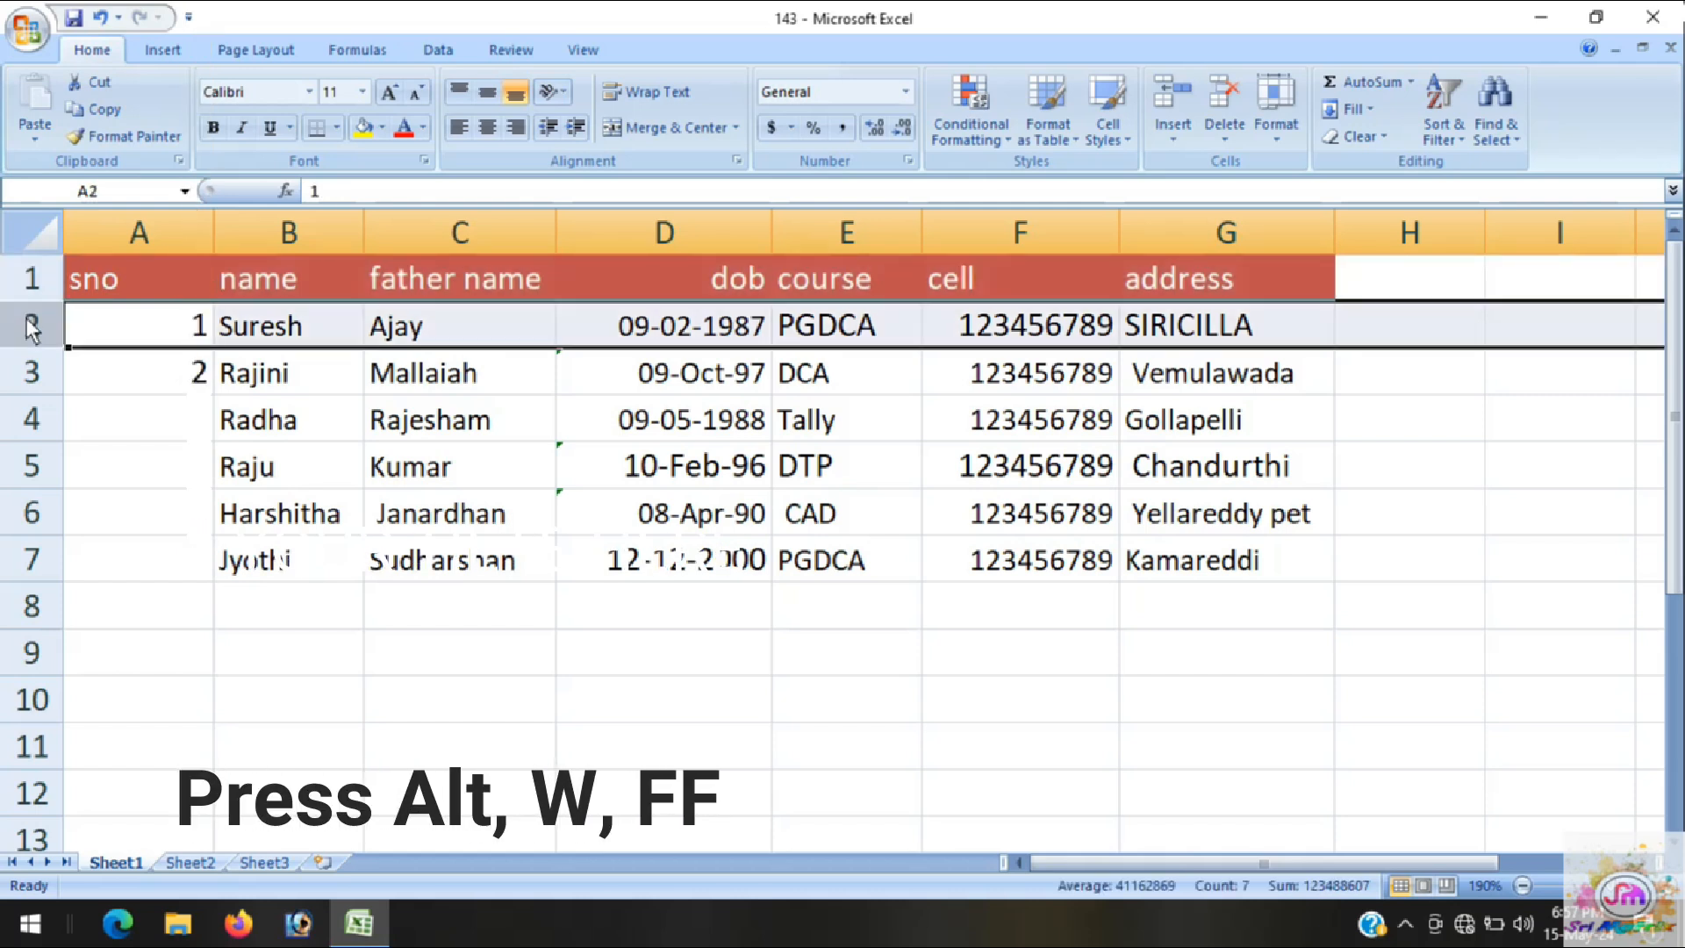
pyautogui.hotkey('alt', 'w')
pyautogui.press('f')
pyautogui.press('f')
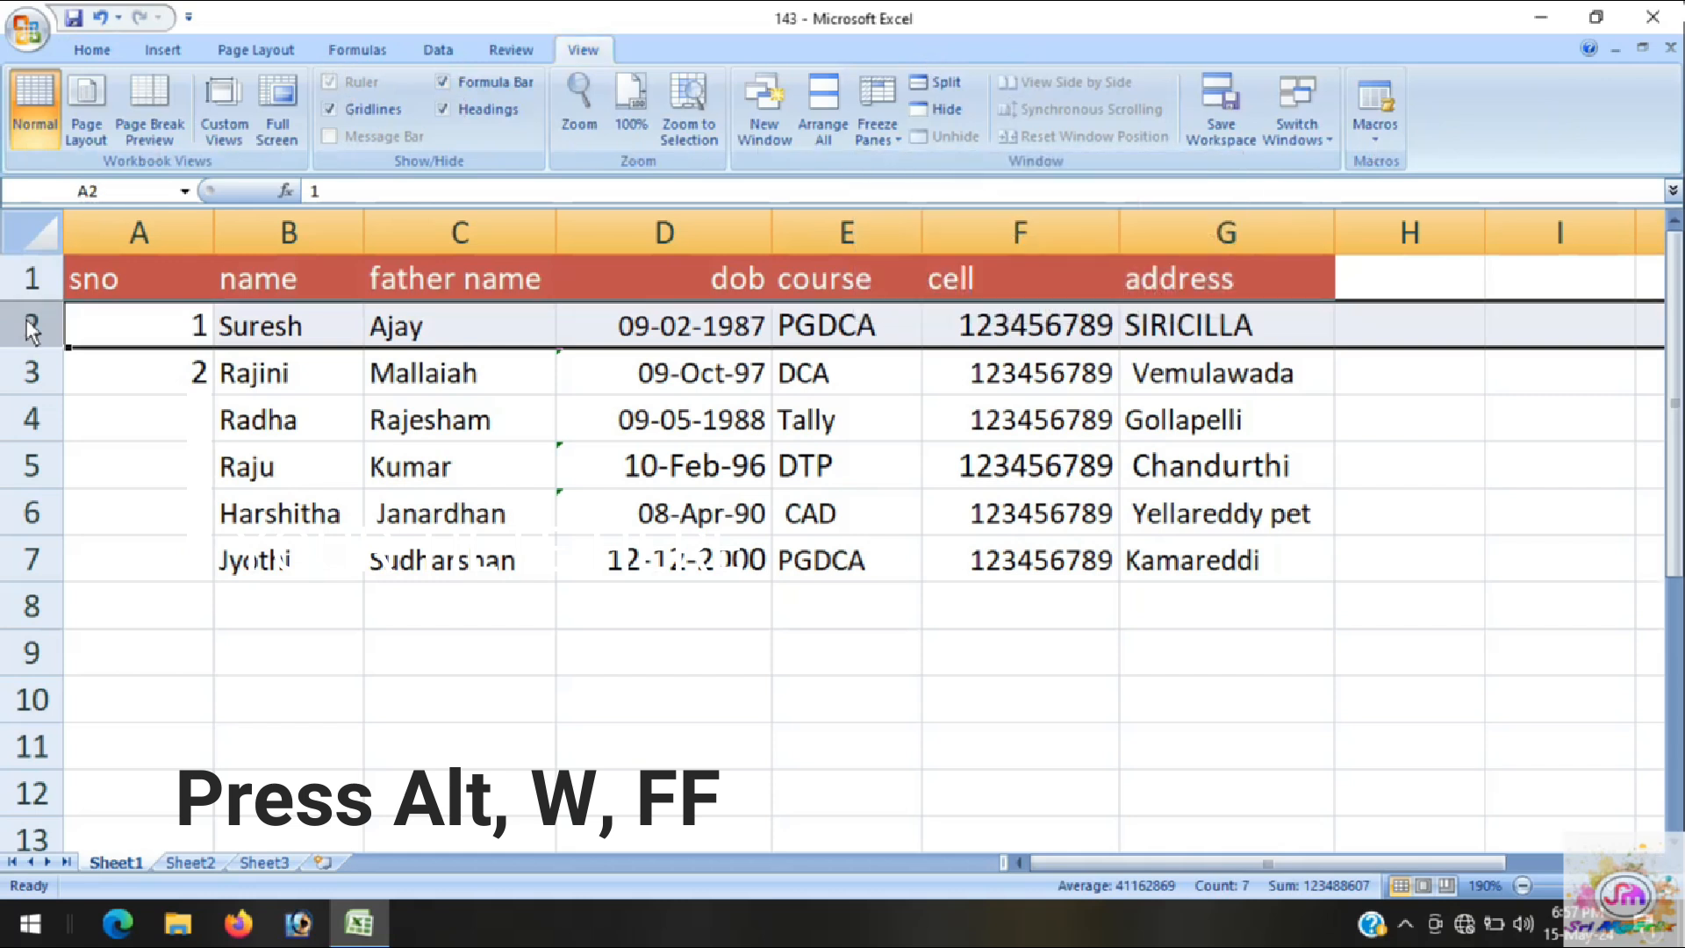
# Examine how the frozen header row behaves while moving through the rows of the sheet
pyautogui.scroll(-4, 396, 554)
pyautogui.scroll(4, 393, 548)
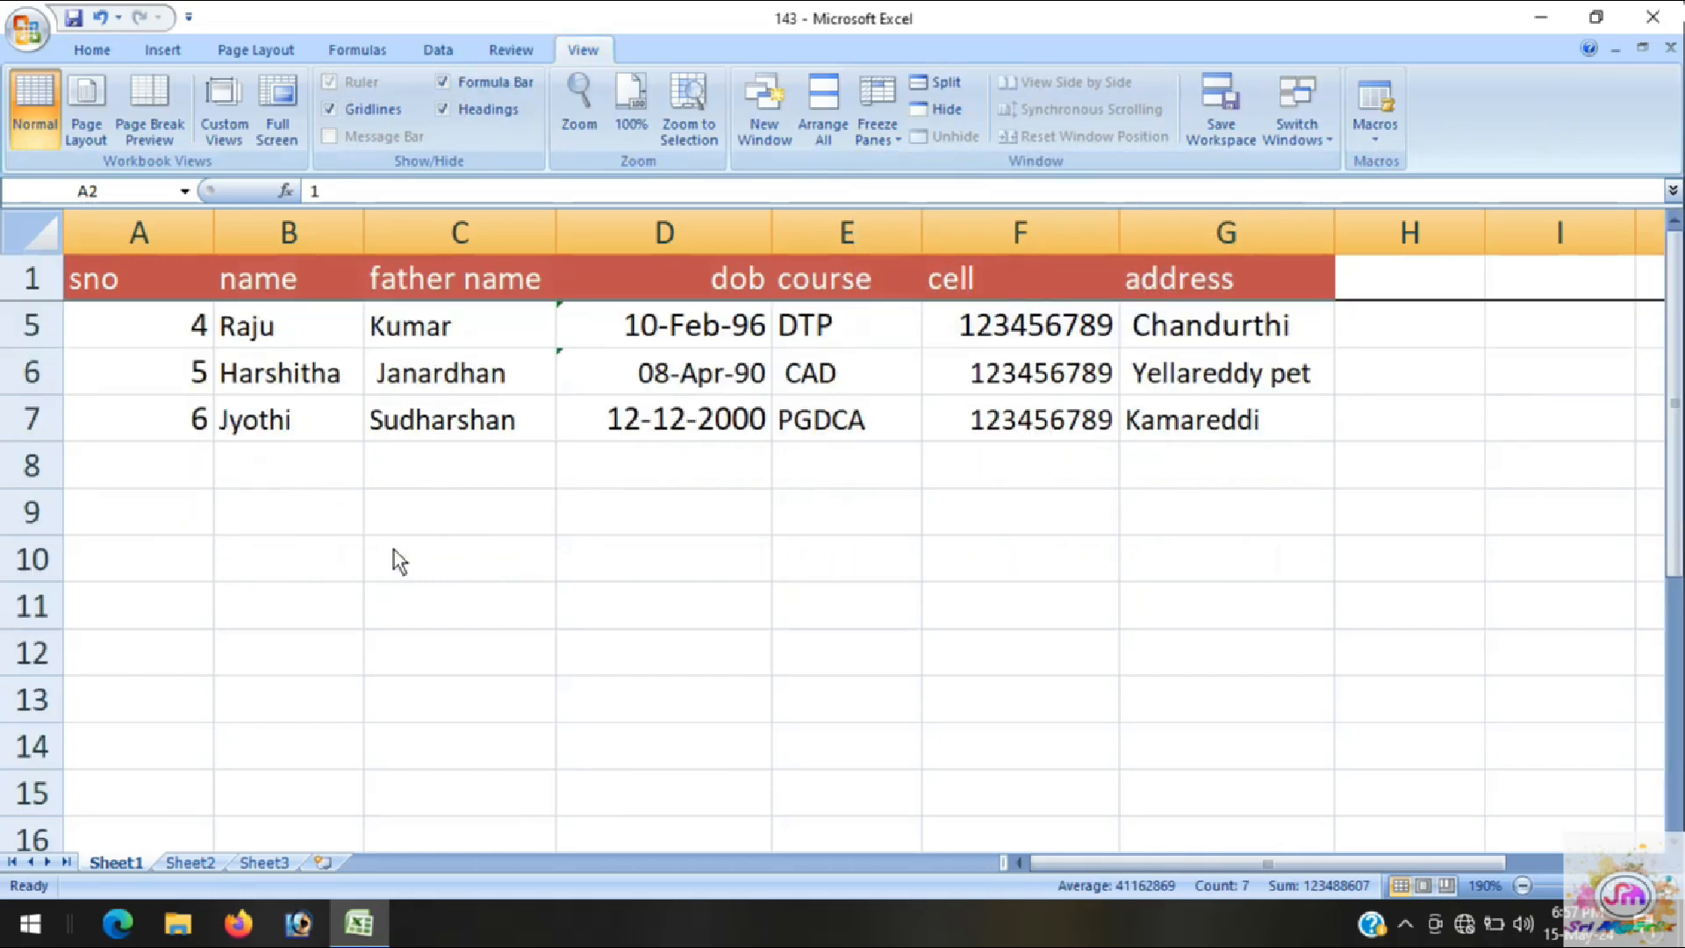
pyautogui.scroll(-4, 394, 550)
pyautogui.scroll(3, 394, 549)
pyautogui.scroll(-3, 393, 550)
pyautogui.scroll(4, 394, 549)
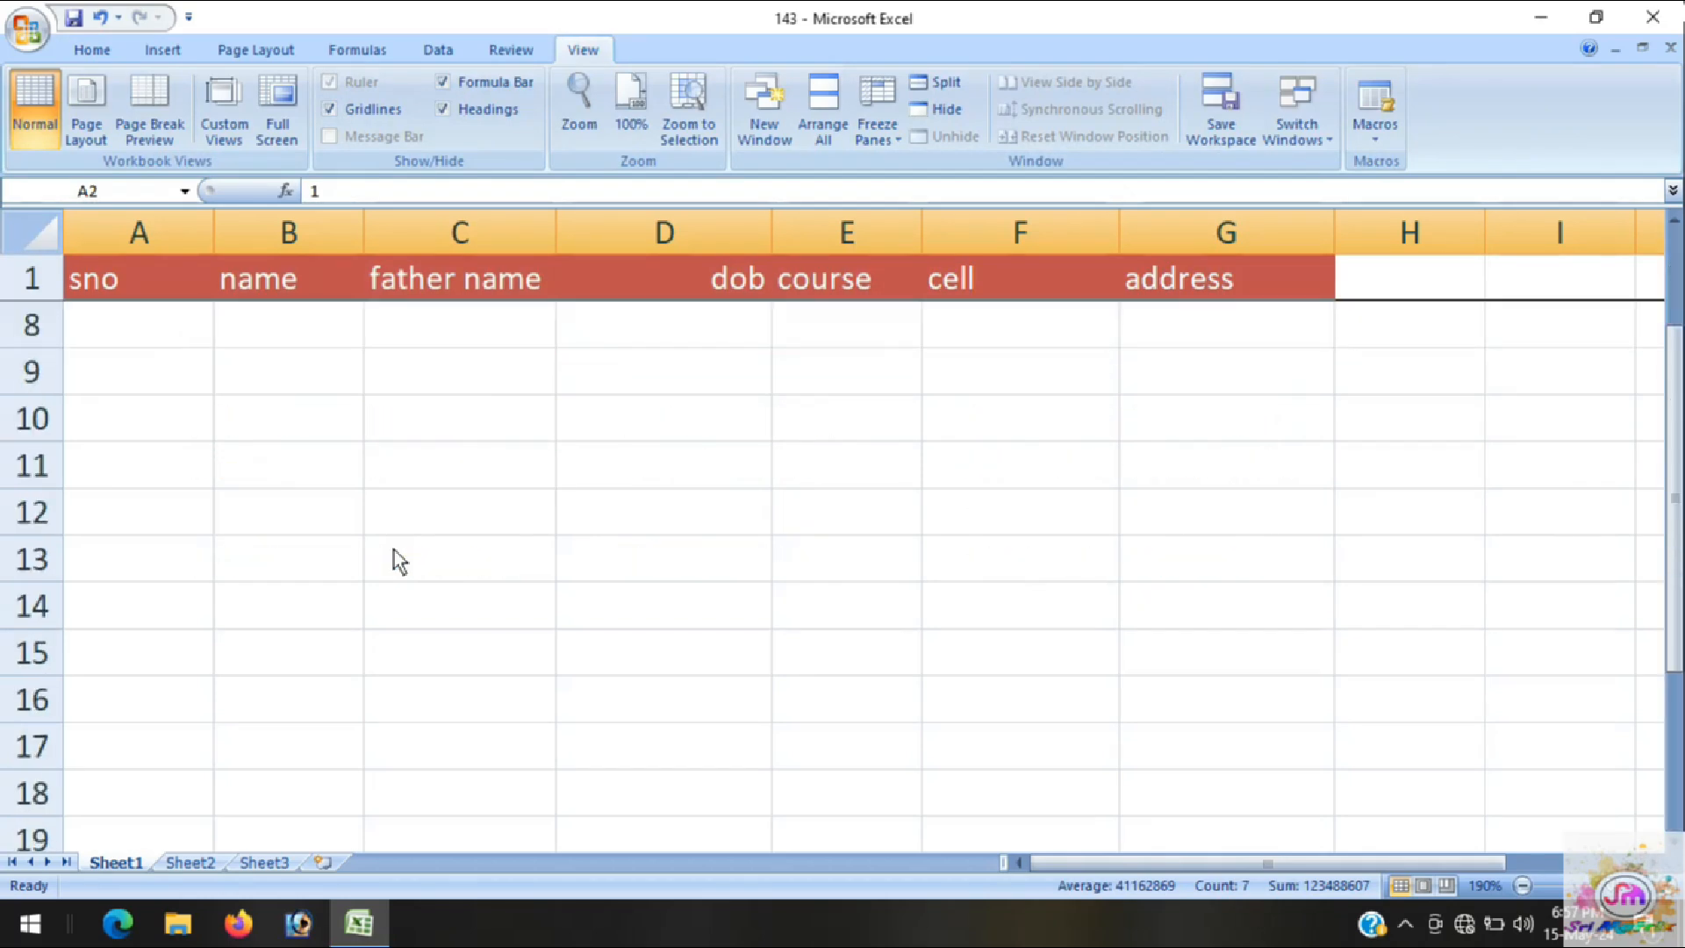
pyautogui.scroll(-1, 394, 548)
pyautogui.scroll(3, 393, 549)
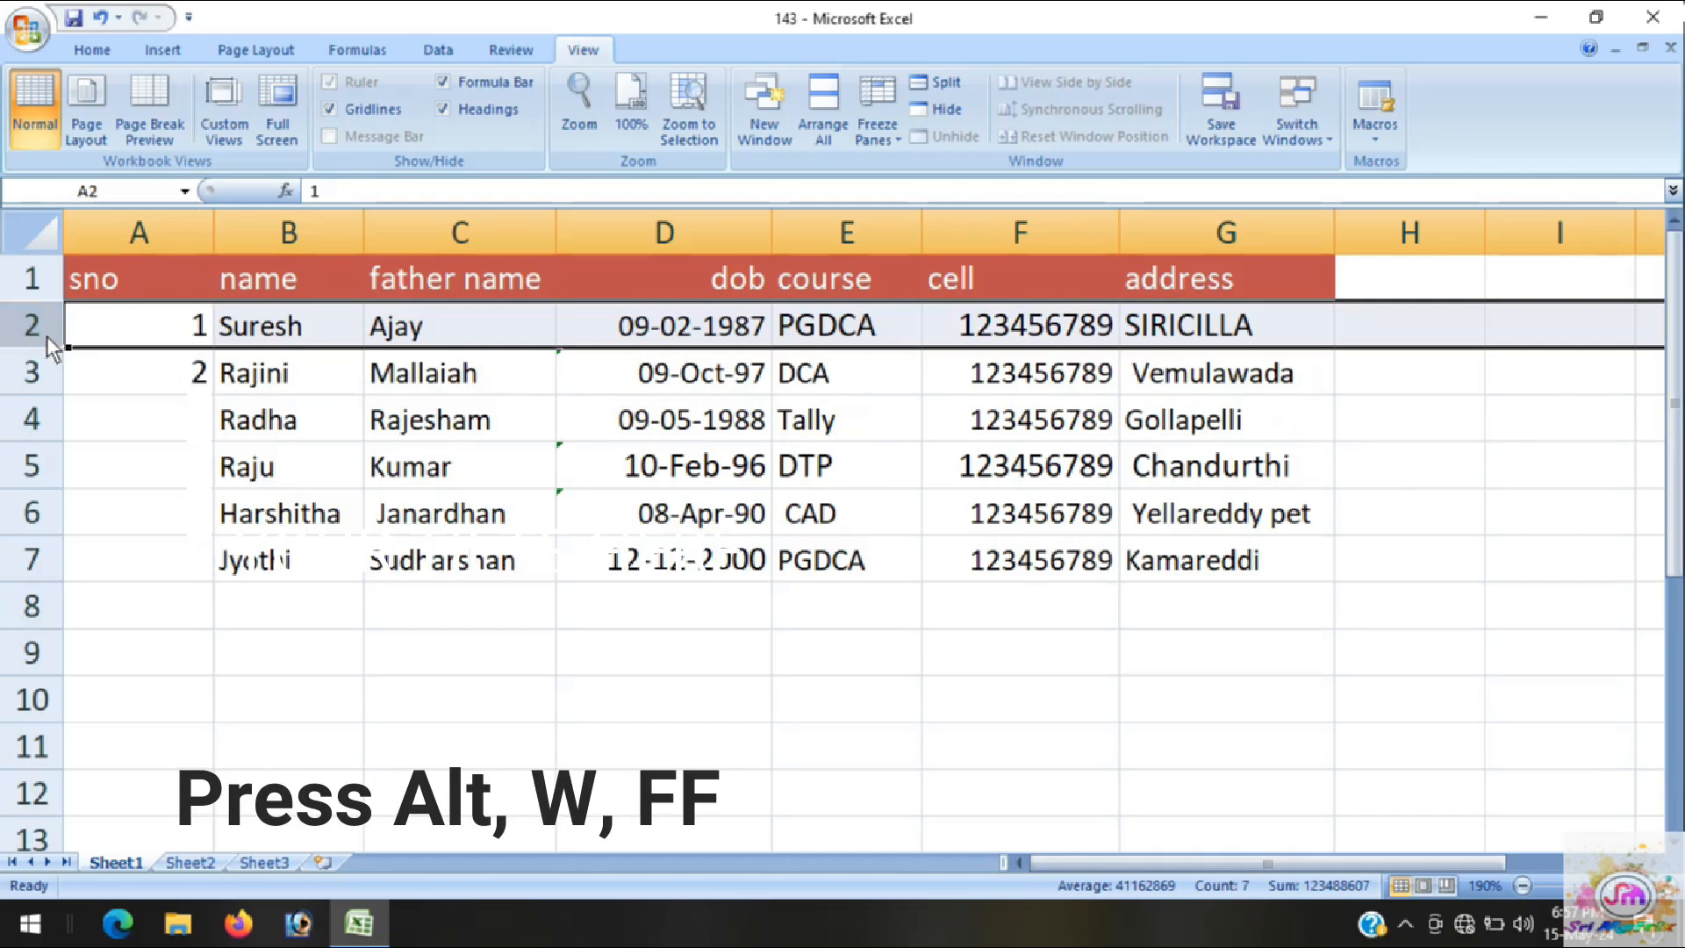
# Unfreeze the header row and check how the sheet's rows move without it
pyautogui.press('alt')
pyautogui.press('w')
pyautogui.press('f')
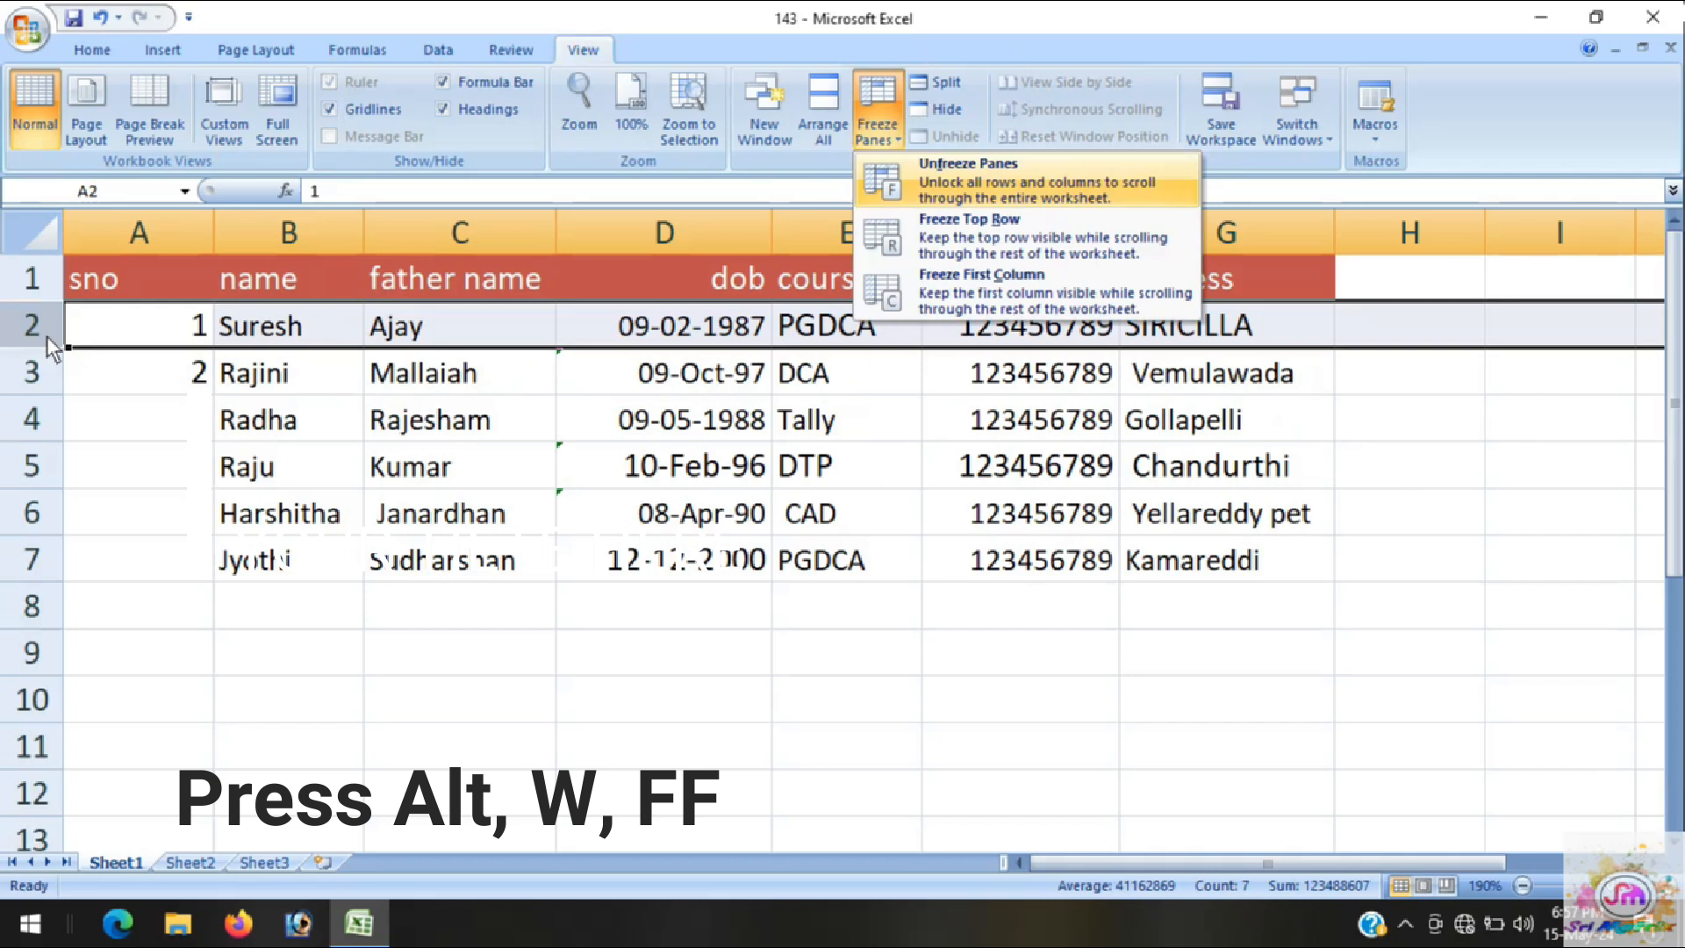
pyautogui.press('f')
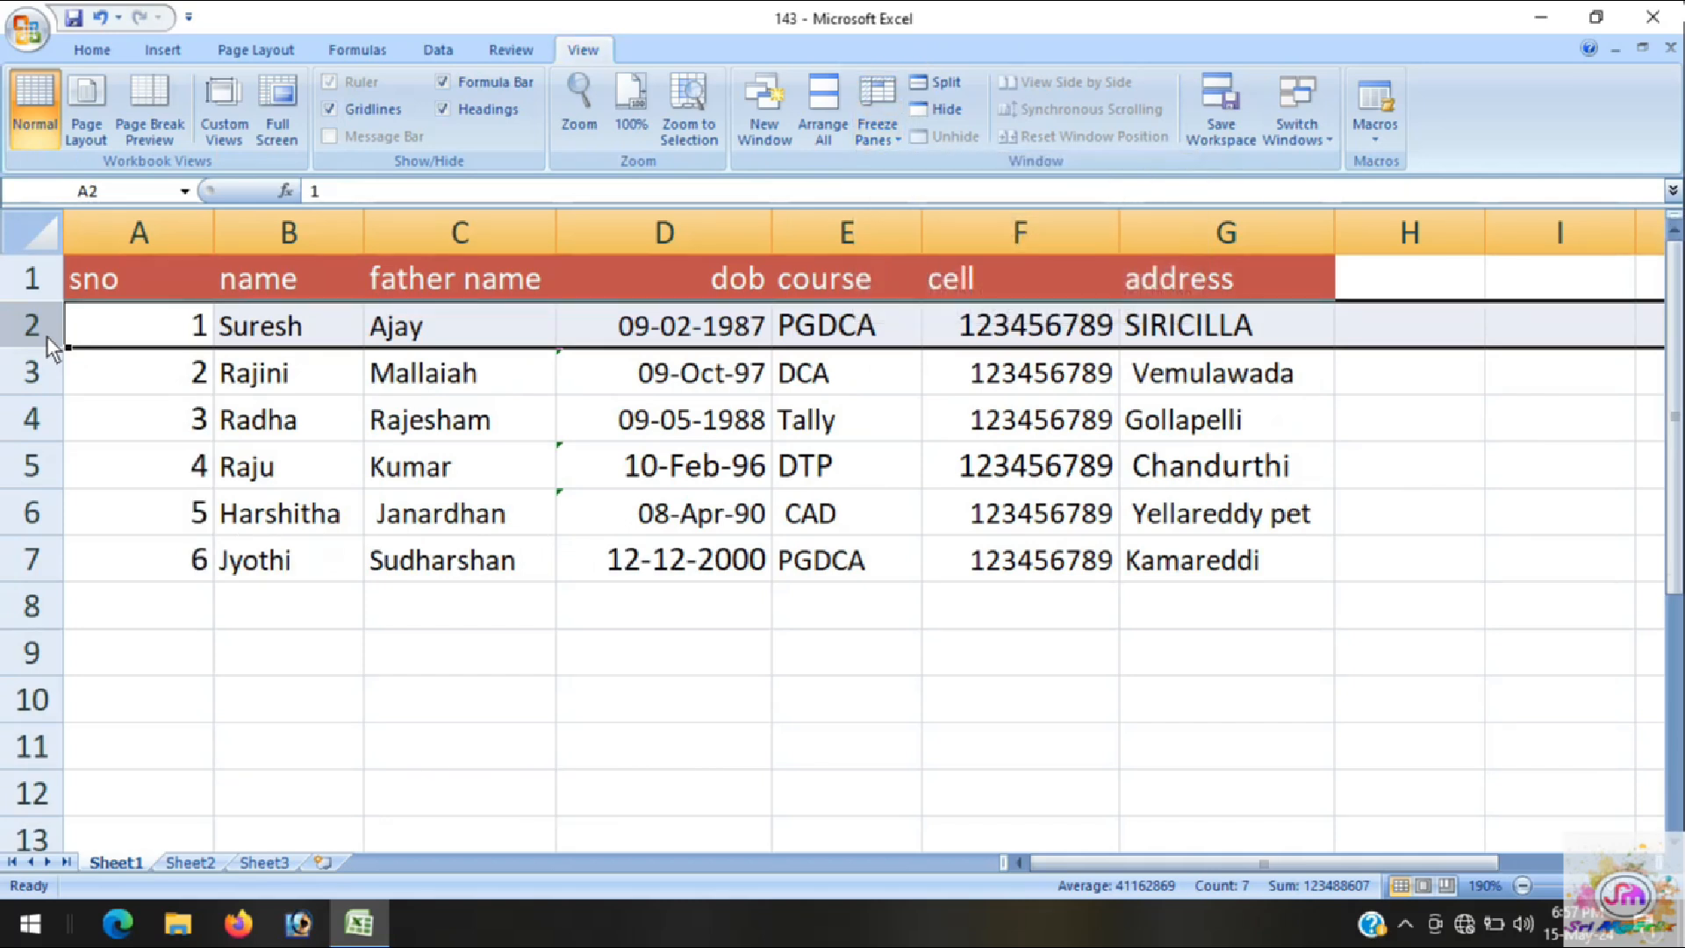
pyautogui.scroll(-4, 46, 340)
pyautogui.scroll(4, 44, 342)
pyautogui.scroll(-4, 44, 340)
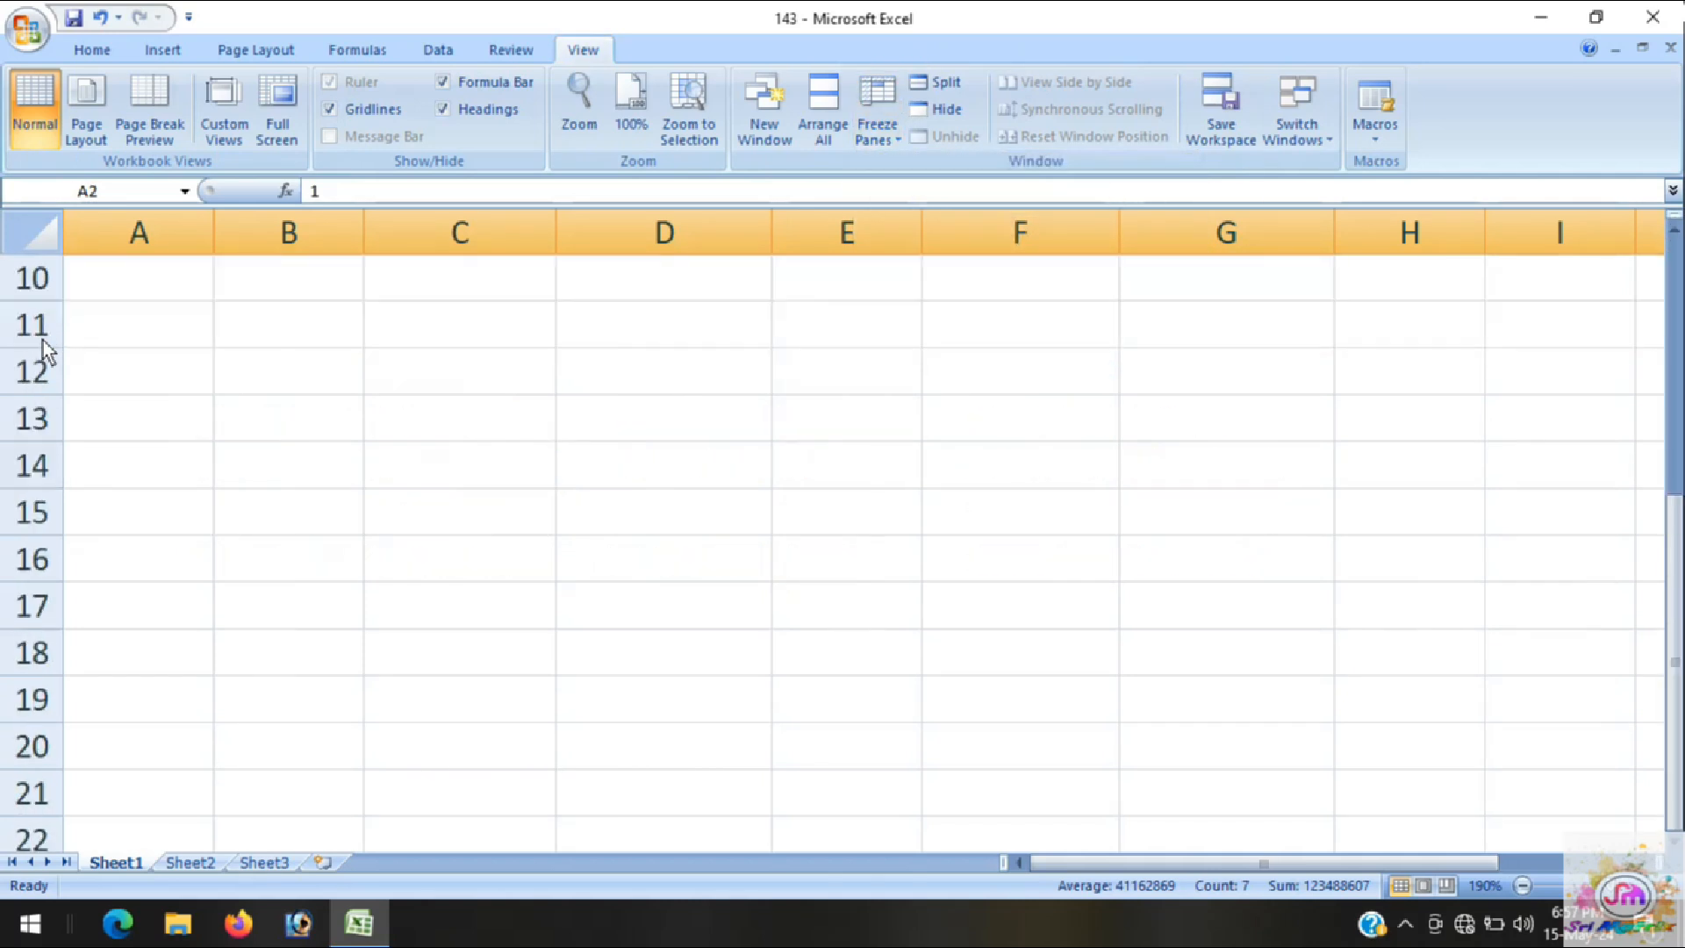
pyautogui.scroll(3, 43, 341)
pyautogui.scroll(1, 43, 342)
pyautogui.scroll(-3, 43, 341)
pyautogui.scroll(3, 44, 341)
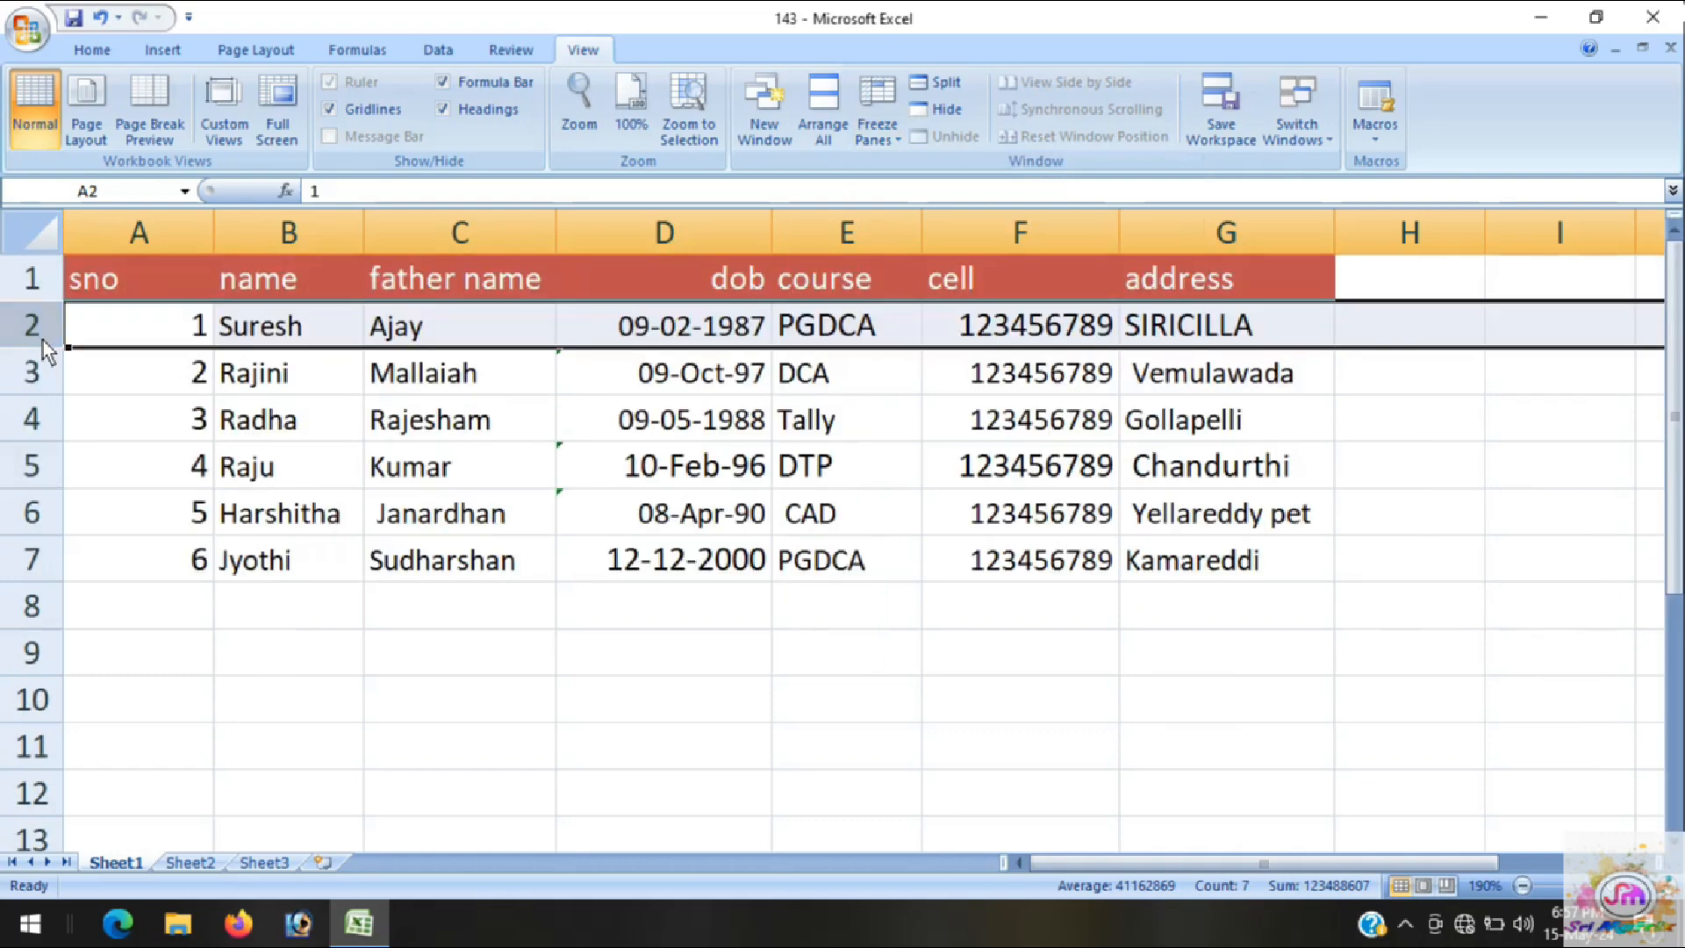
# Freeze the sno column by applying Freeze Panes with column B selected, and check it across the sheet
pyautogui.click(313, 220)
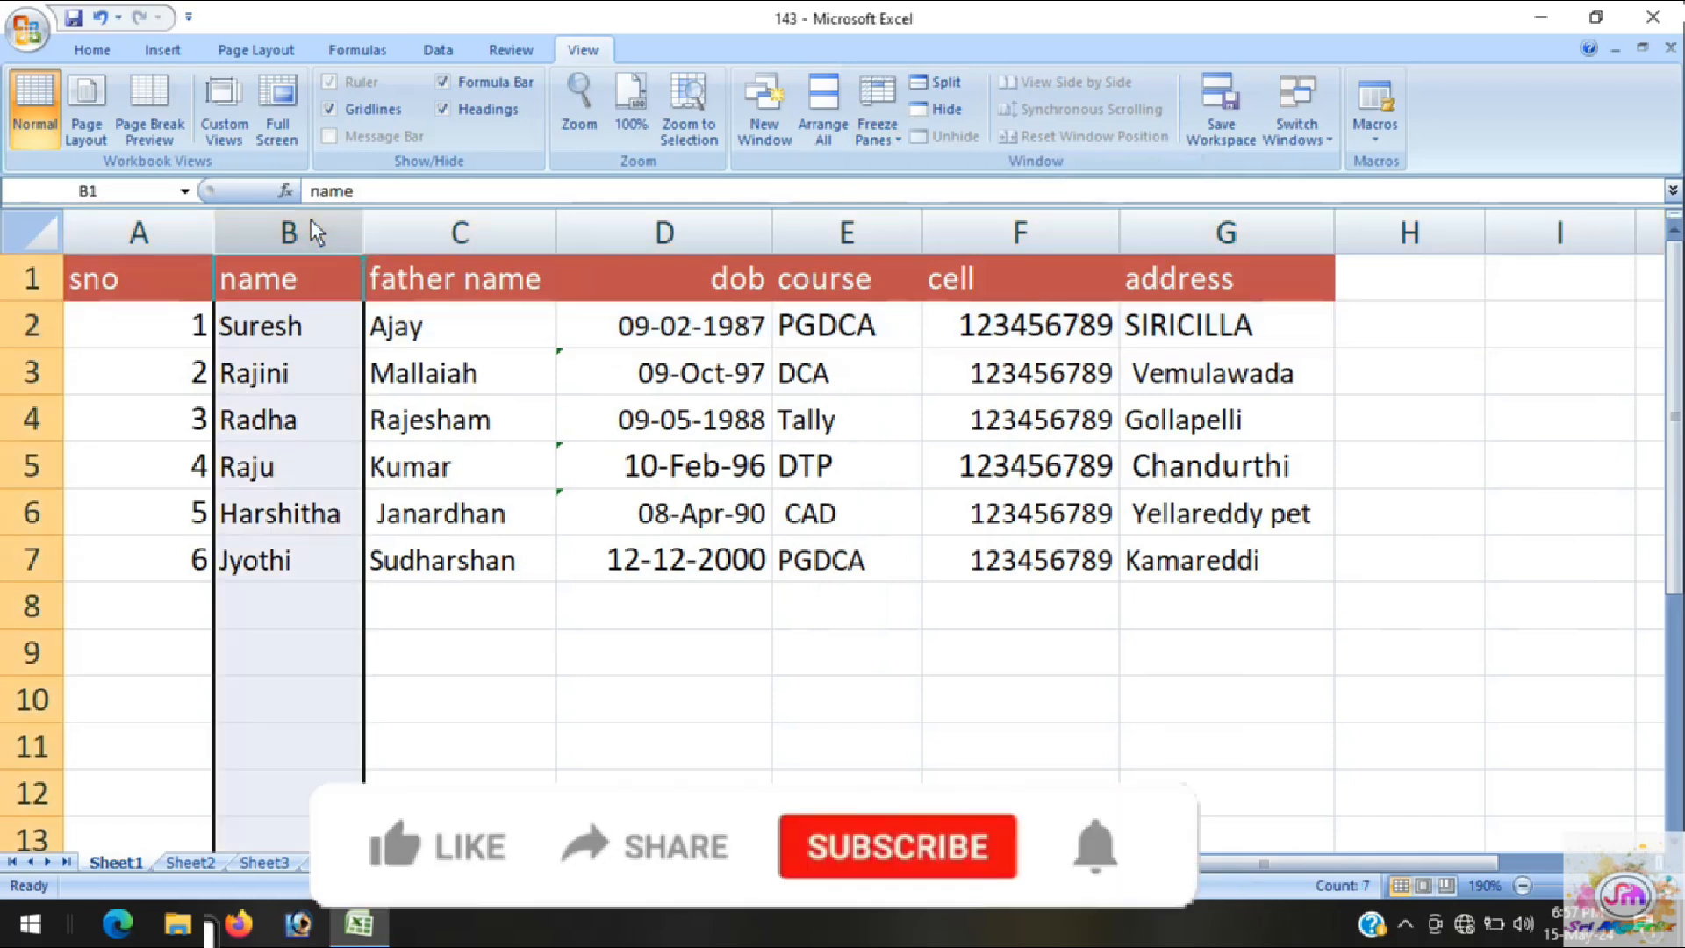
pyautogui.hotkey('alt', 'w')
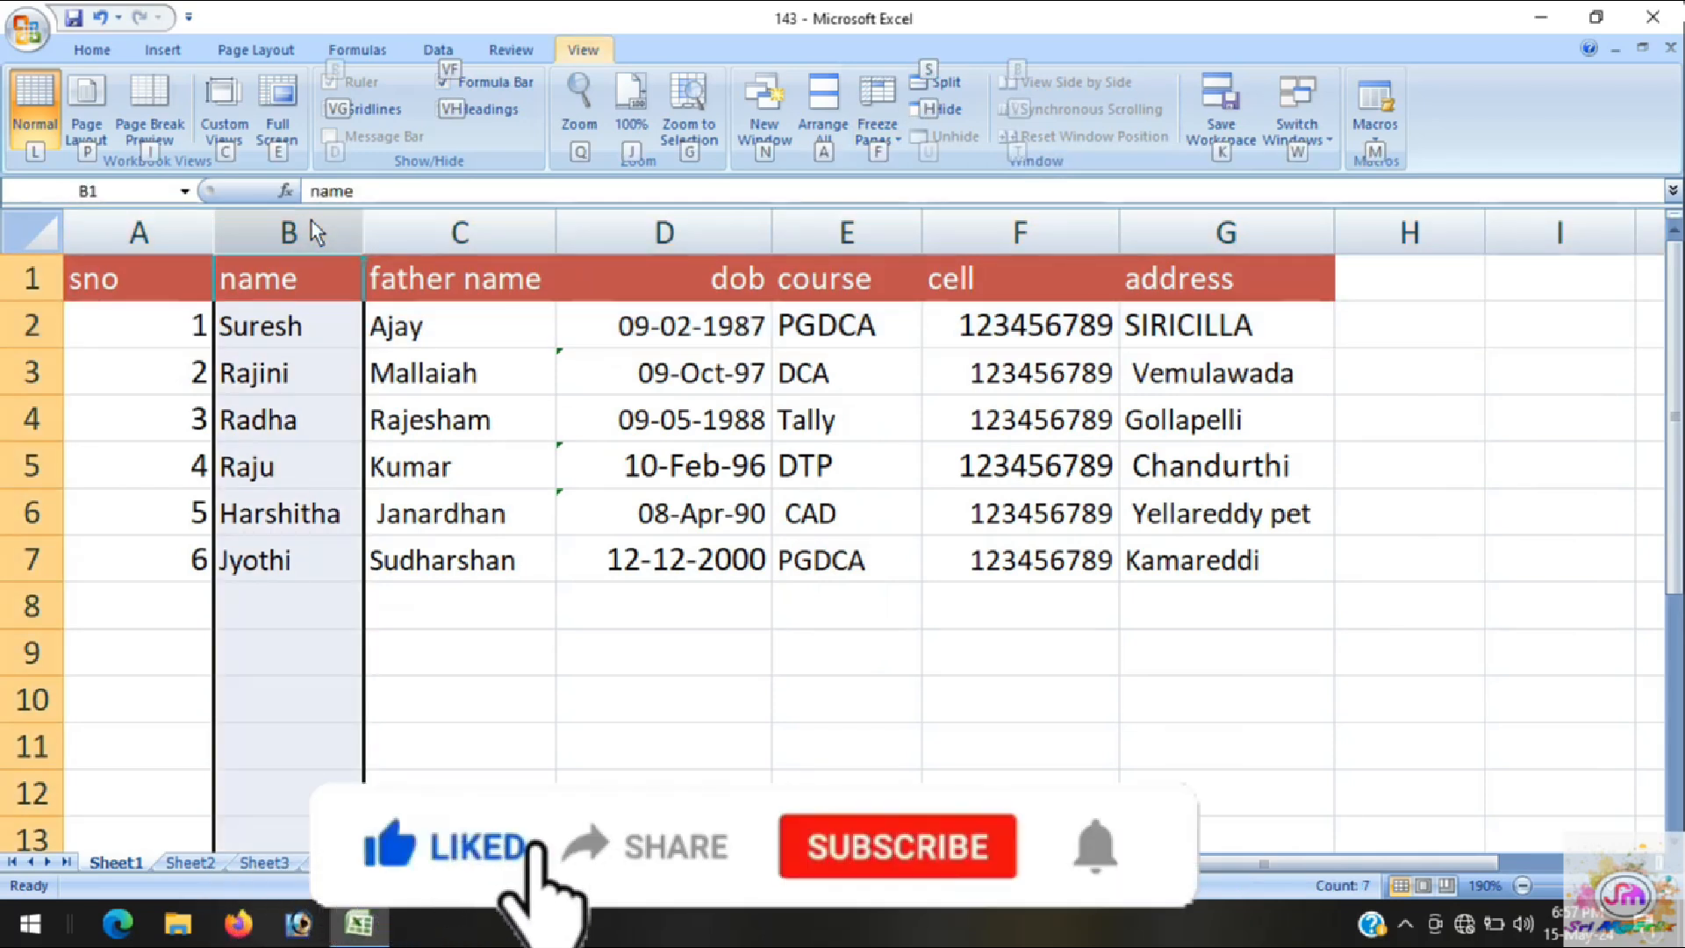
pyautogui.press('f')
pyautogui.press('f')
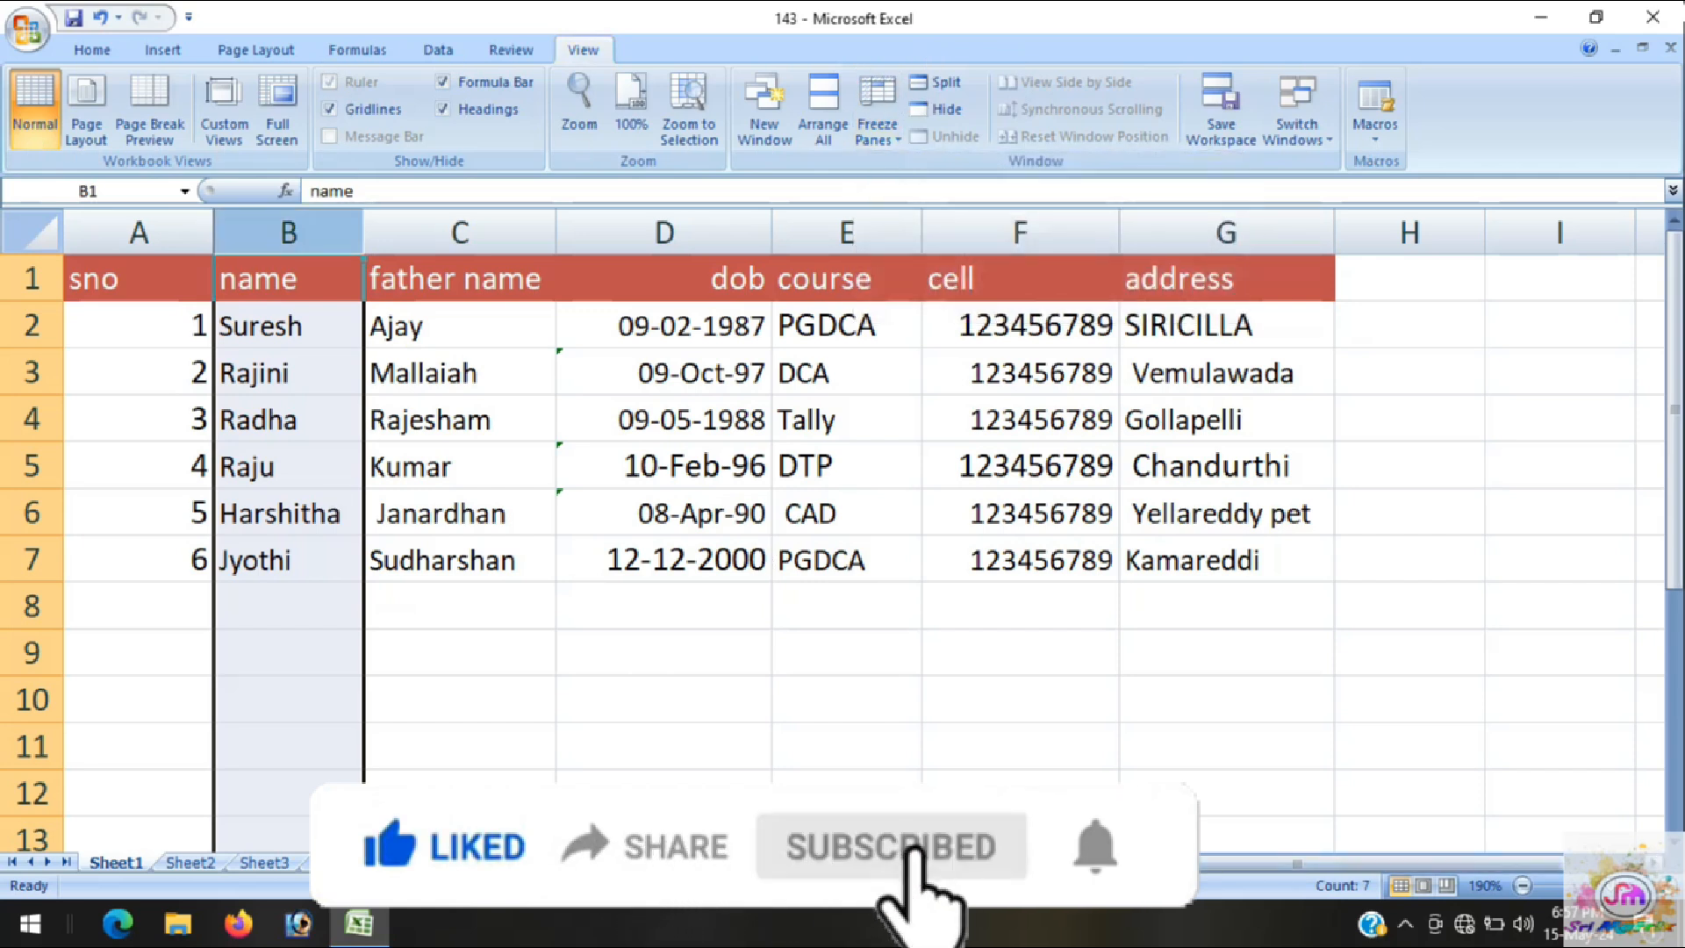
pyautogui.hscroll(1, 741, 777)
pyautogui.hscroll(-1, 740, 777)
pyautogui.hscroll(1, 742, 776)
pyautogui.hscroll(-1, 741, 777)
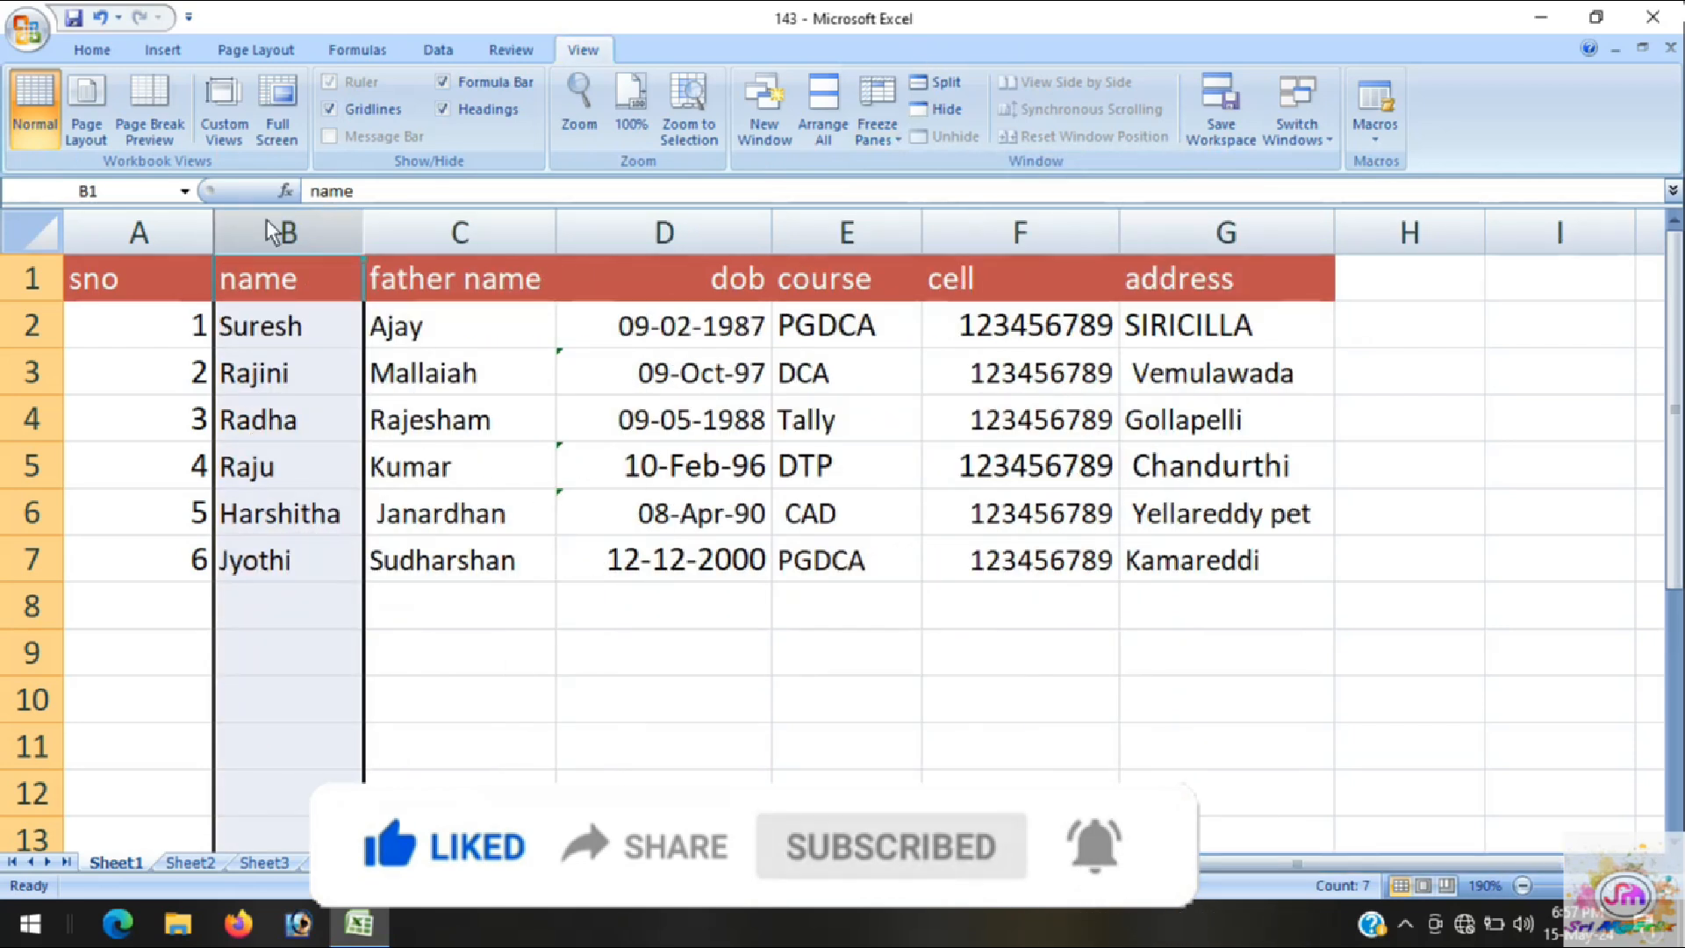
# Unfreeze the sno column and check how the sheet's columns move without it
pyautogui.hotkey('alt', 'w')
pyautogui.press('f')
pyautogui.press('f')
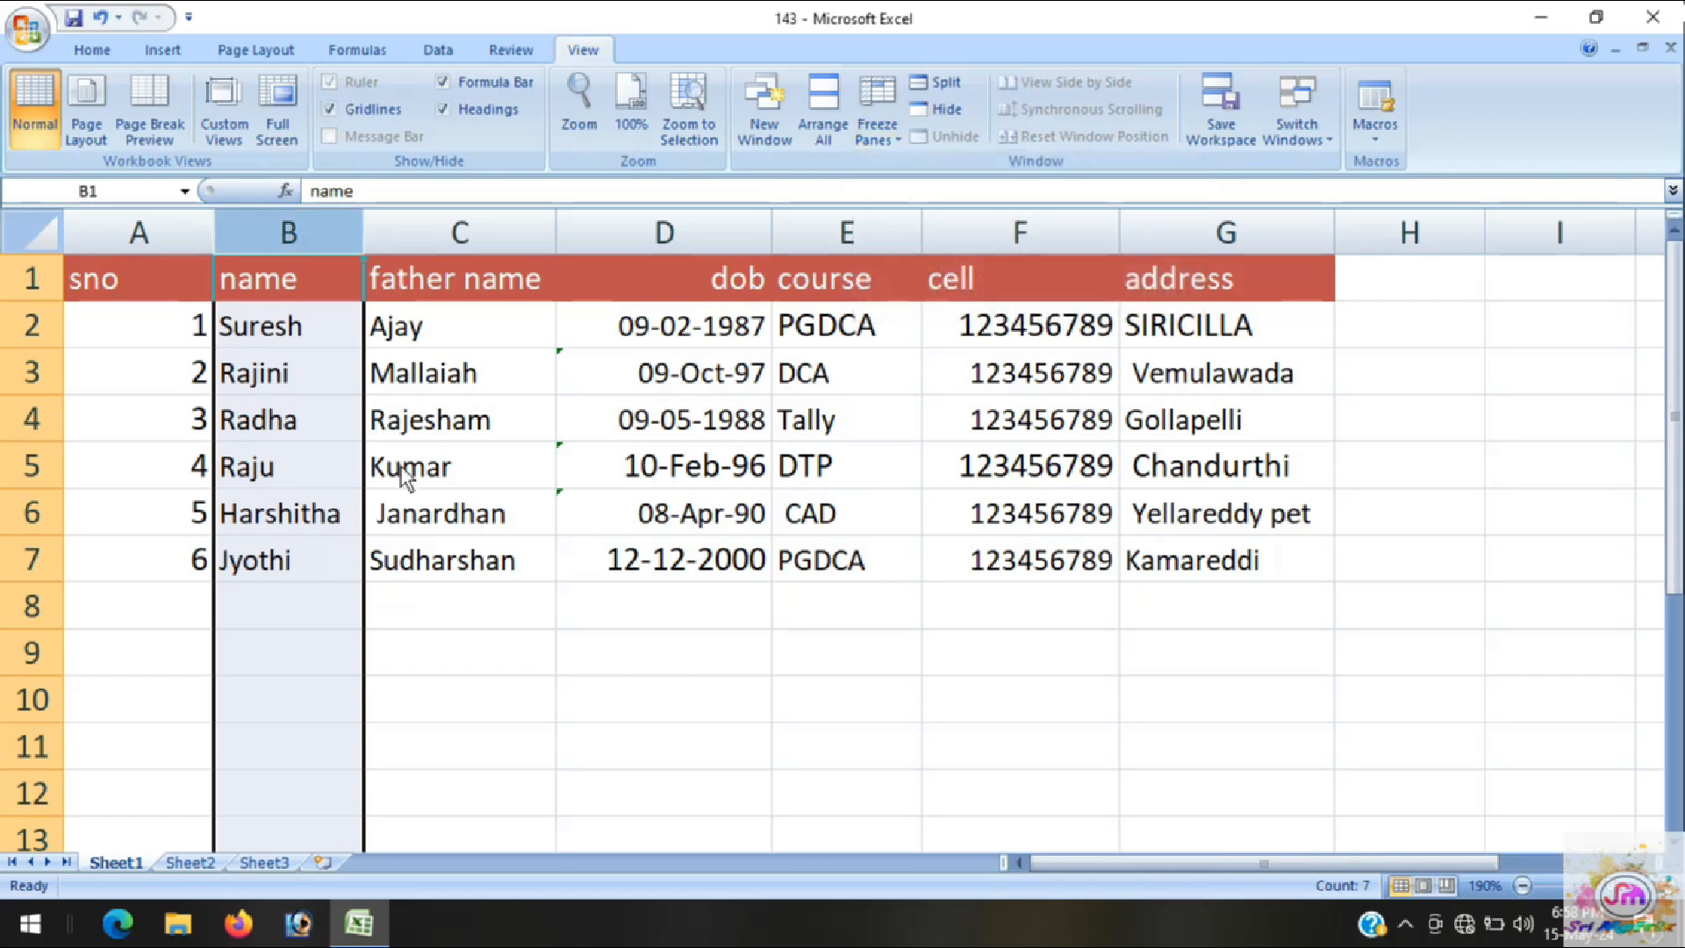
pyautogui.moveTo(1032, 870)
pyautogui.mouseDown()
pyautogui.moveTo(1123, 875)
pyautogui.moveTo(1054, 862)
pyautogui.mouseUp()
pyautogui.click(541, 681)
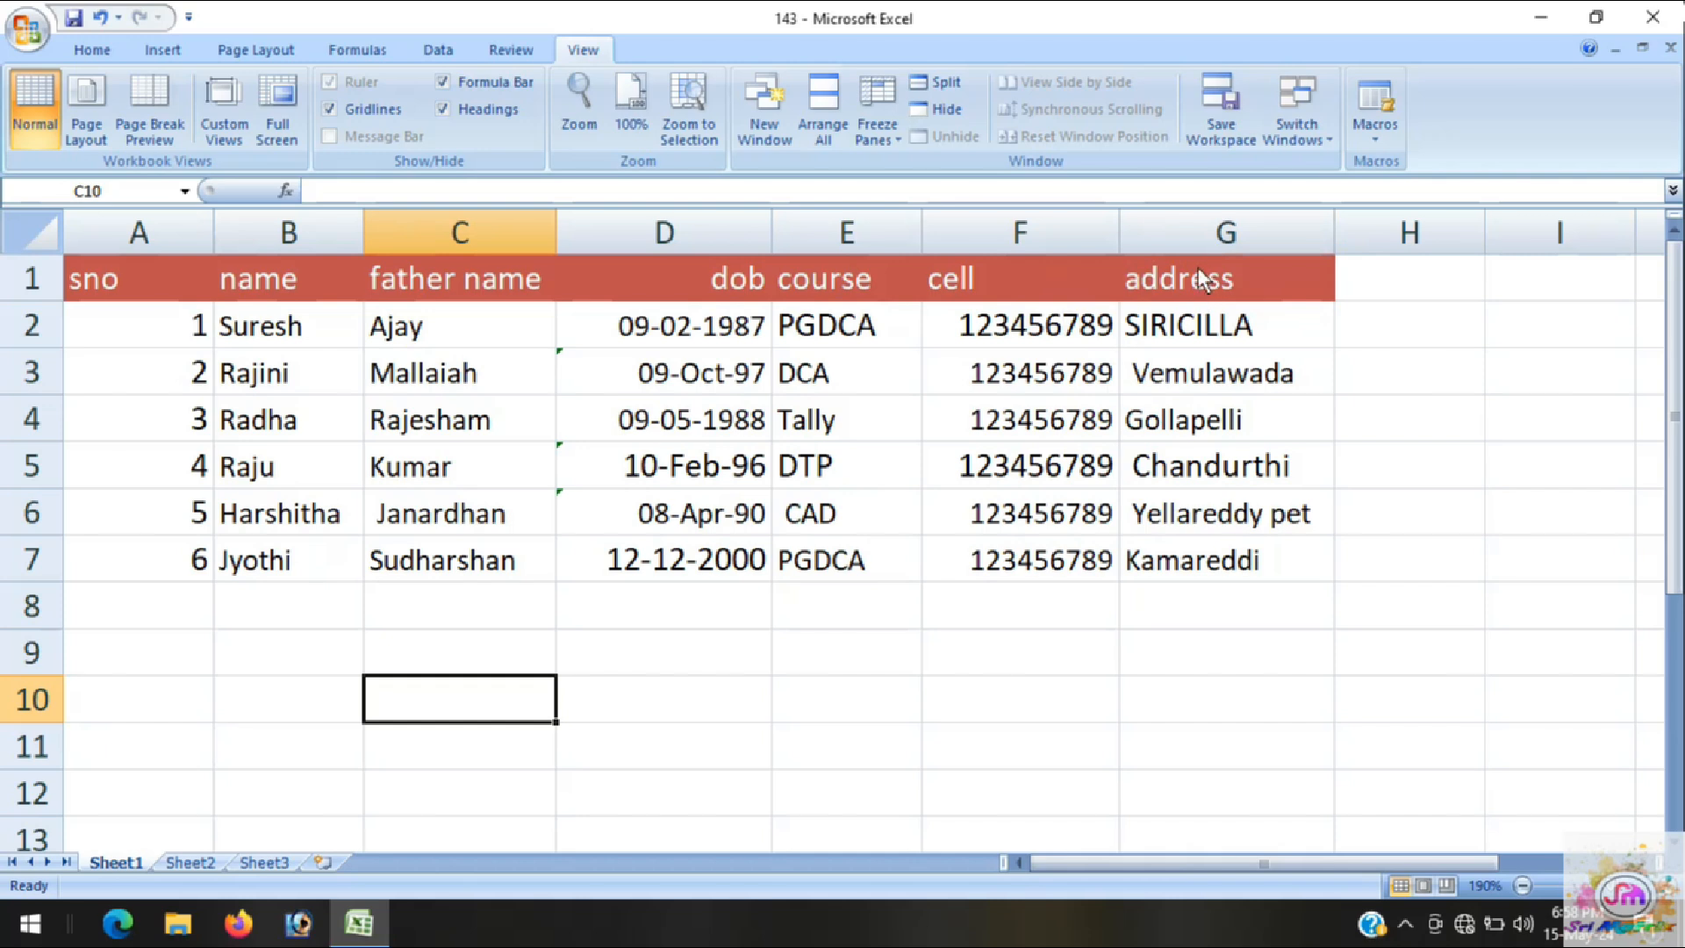
# Cut the address column (G) and insert it before the cell column (F)
pyautogui.click(1228, 234)
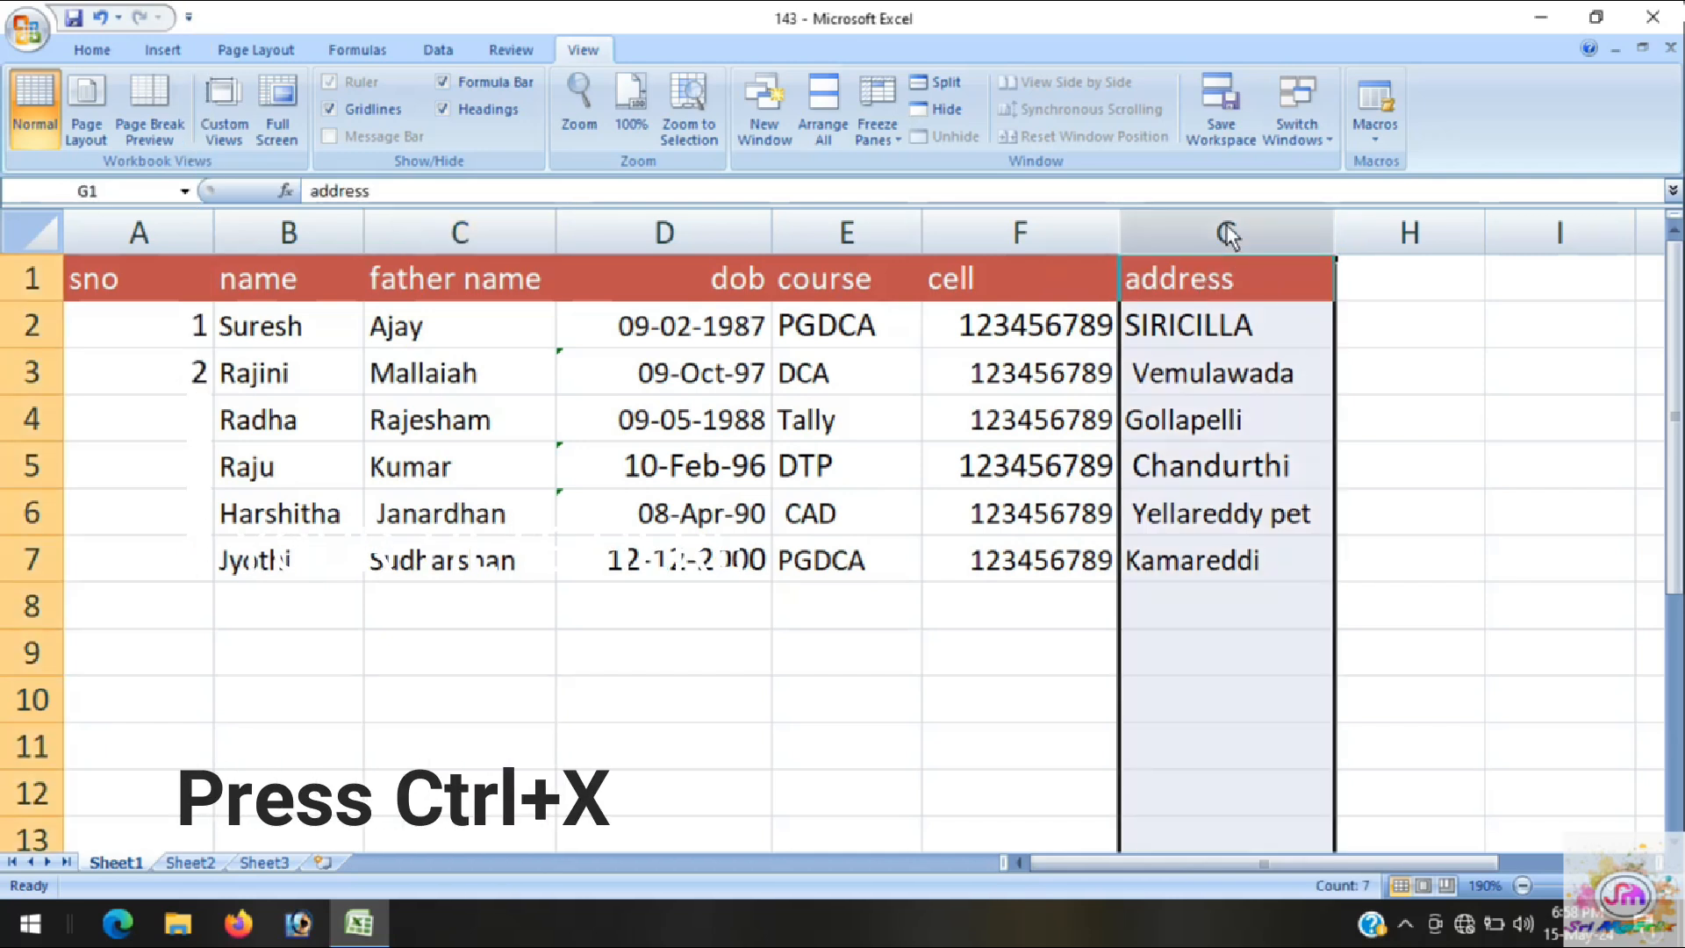
pyautogui.hotkey('ctrl', 'x')
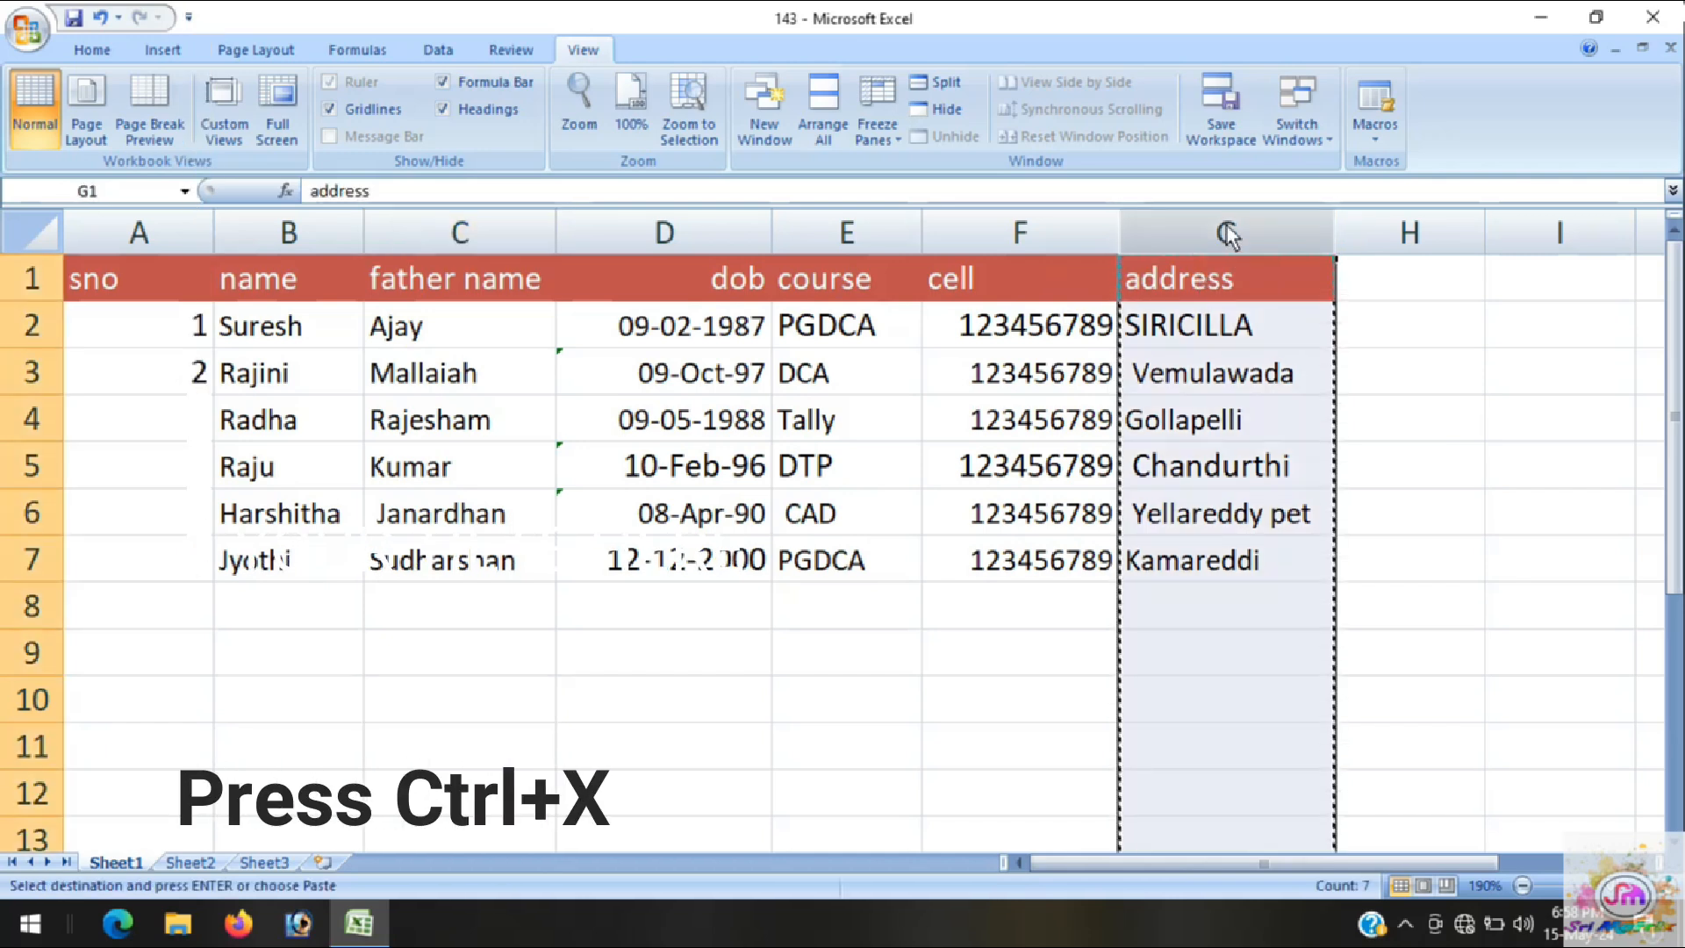
pyautogui.click(1024, 228)
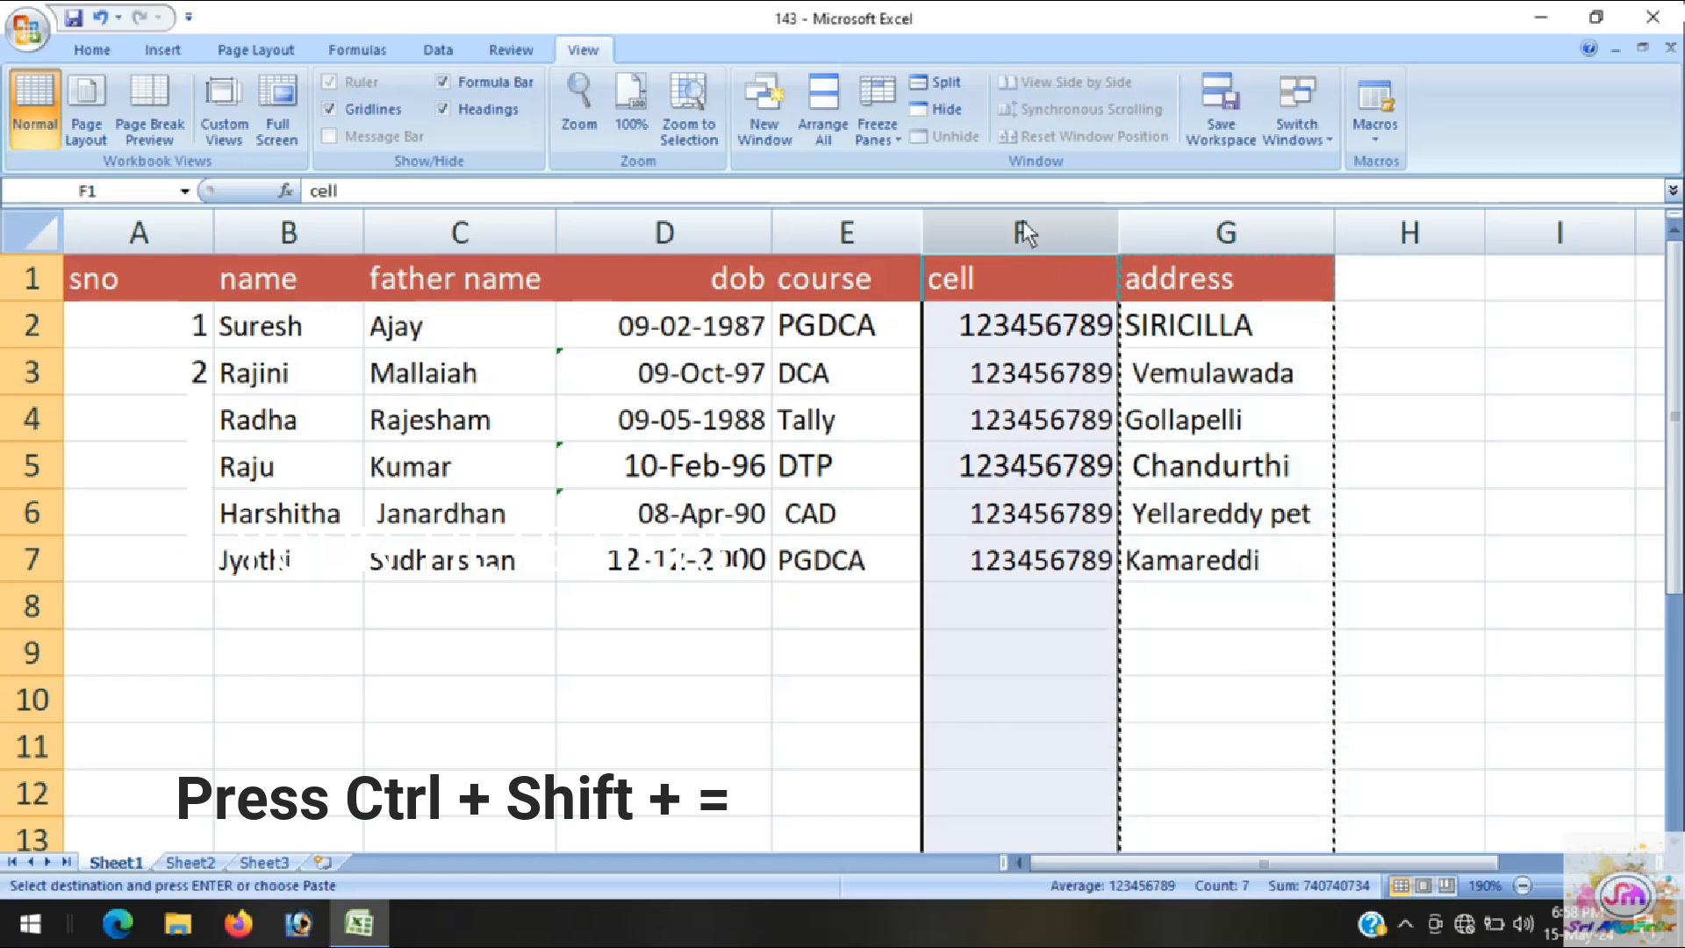
pyautogui.hotkey('ctrl', 'shift', '=')
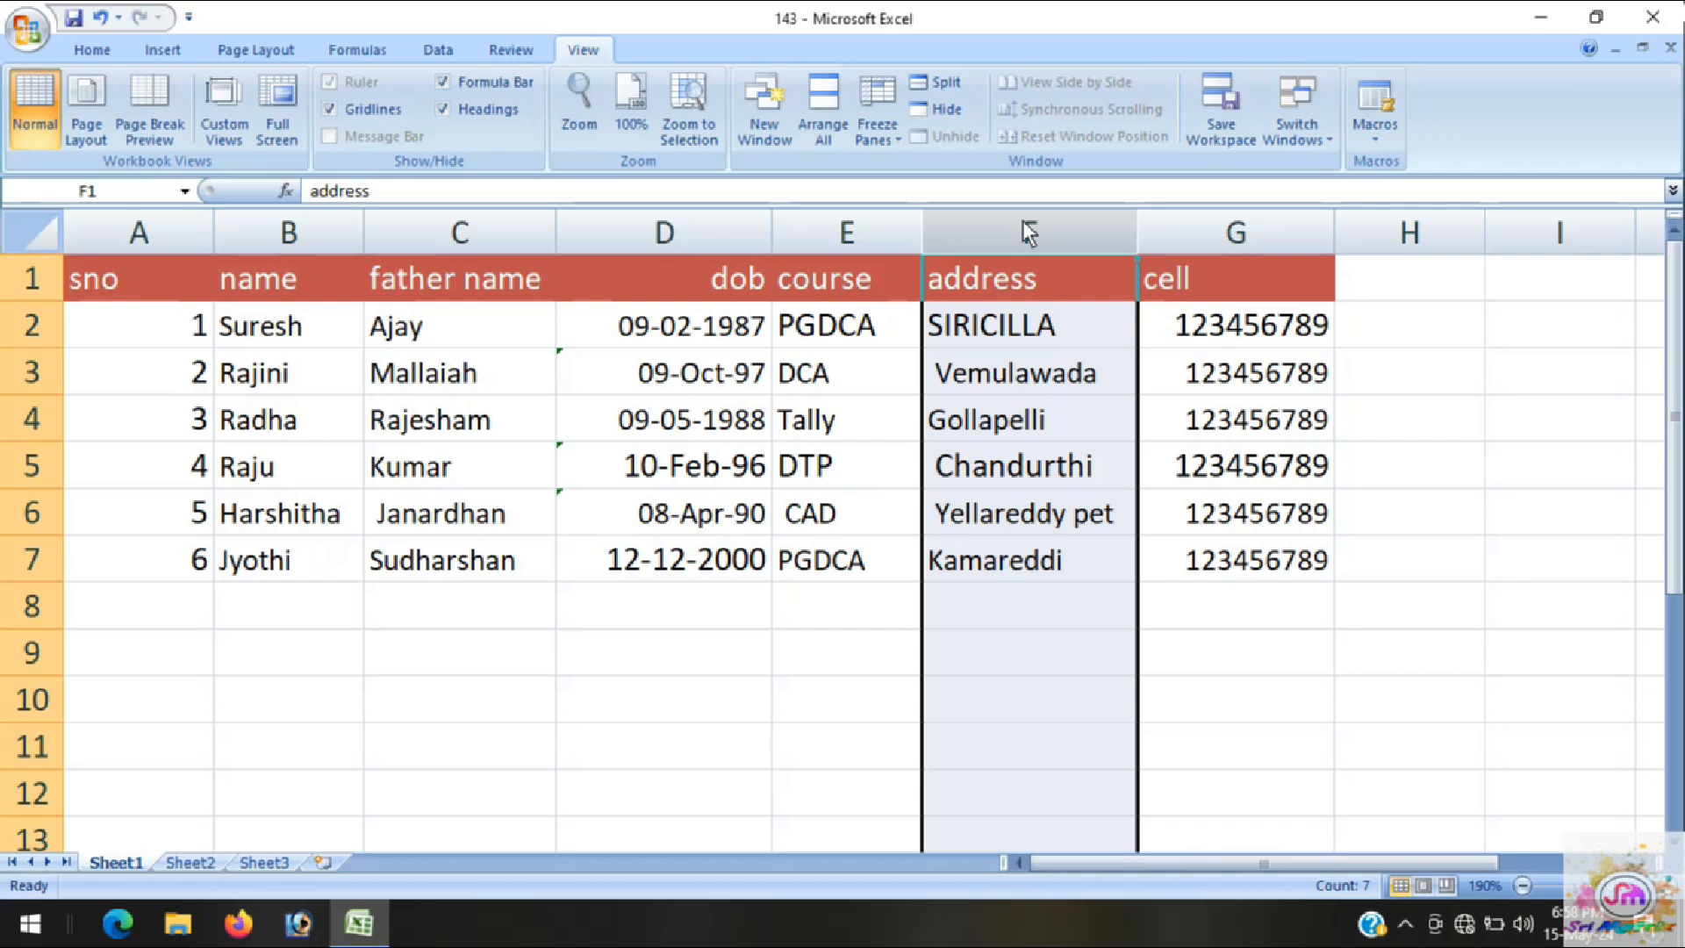
# Move the cell column (G) back in front of the address column (F)
pyautogui.click(1255, 235)
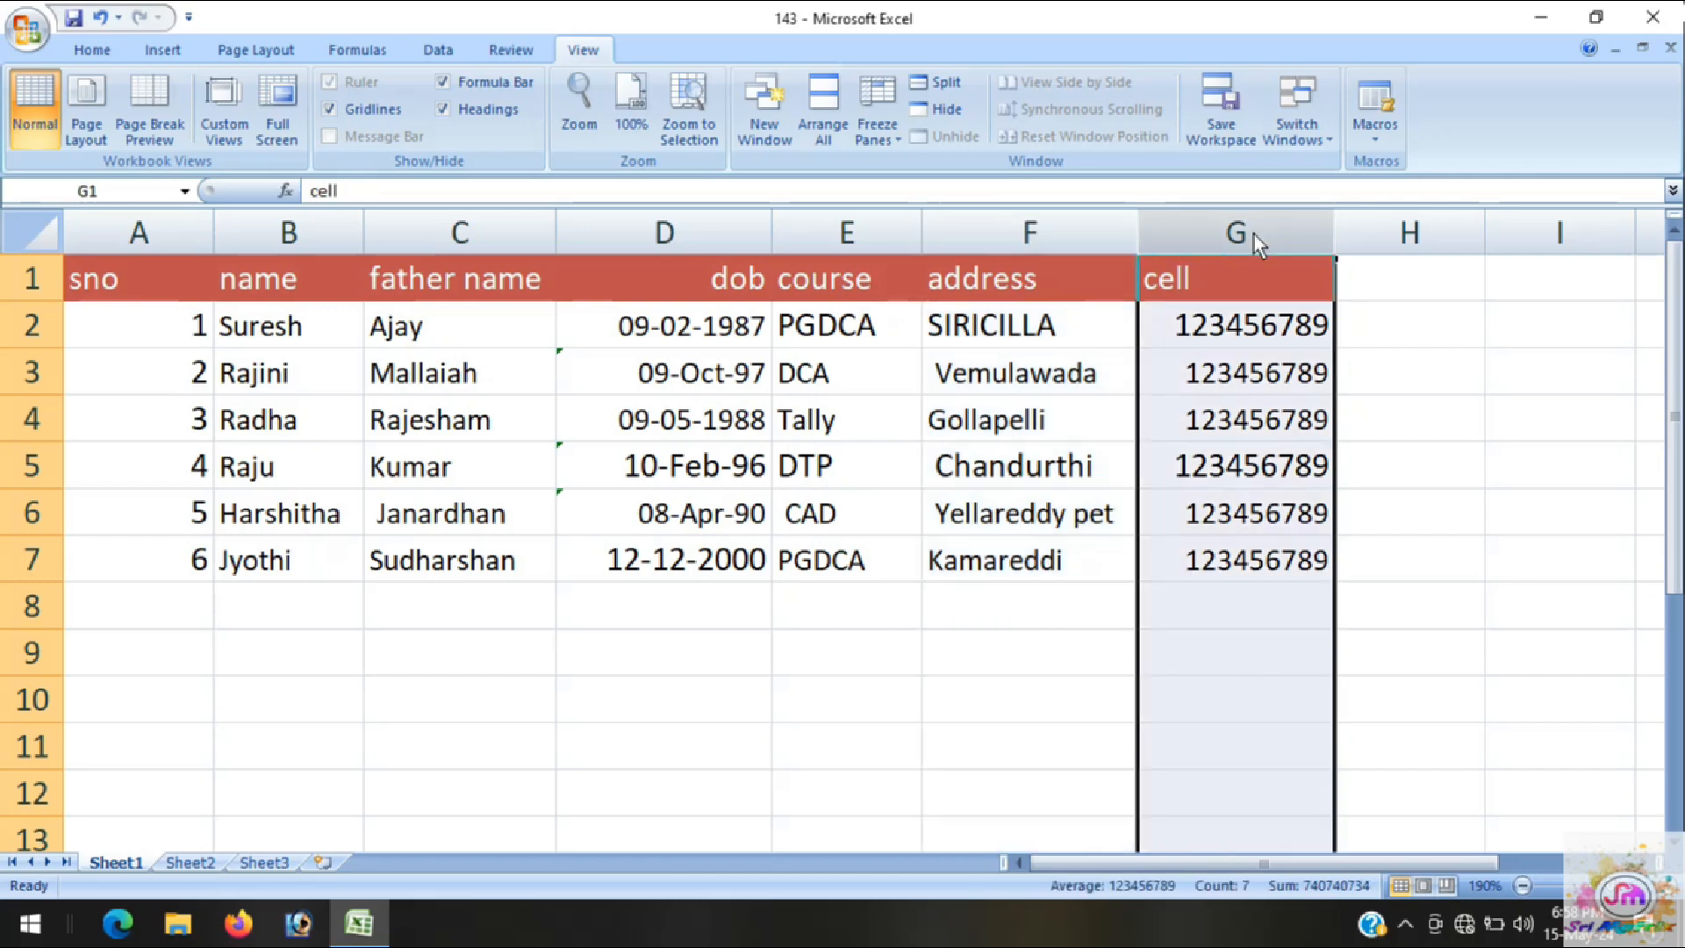
pyautogui.hotkey('ctrl', 'c')
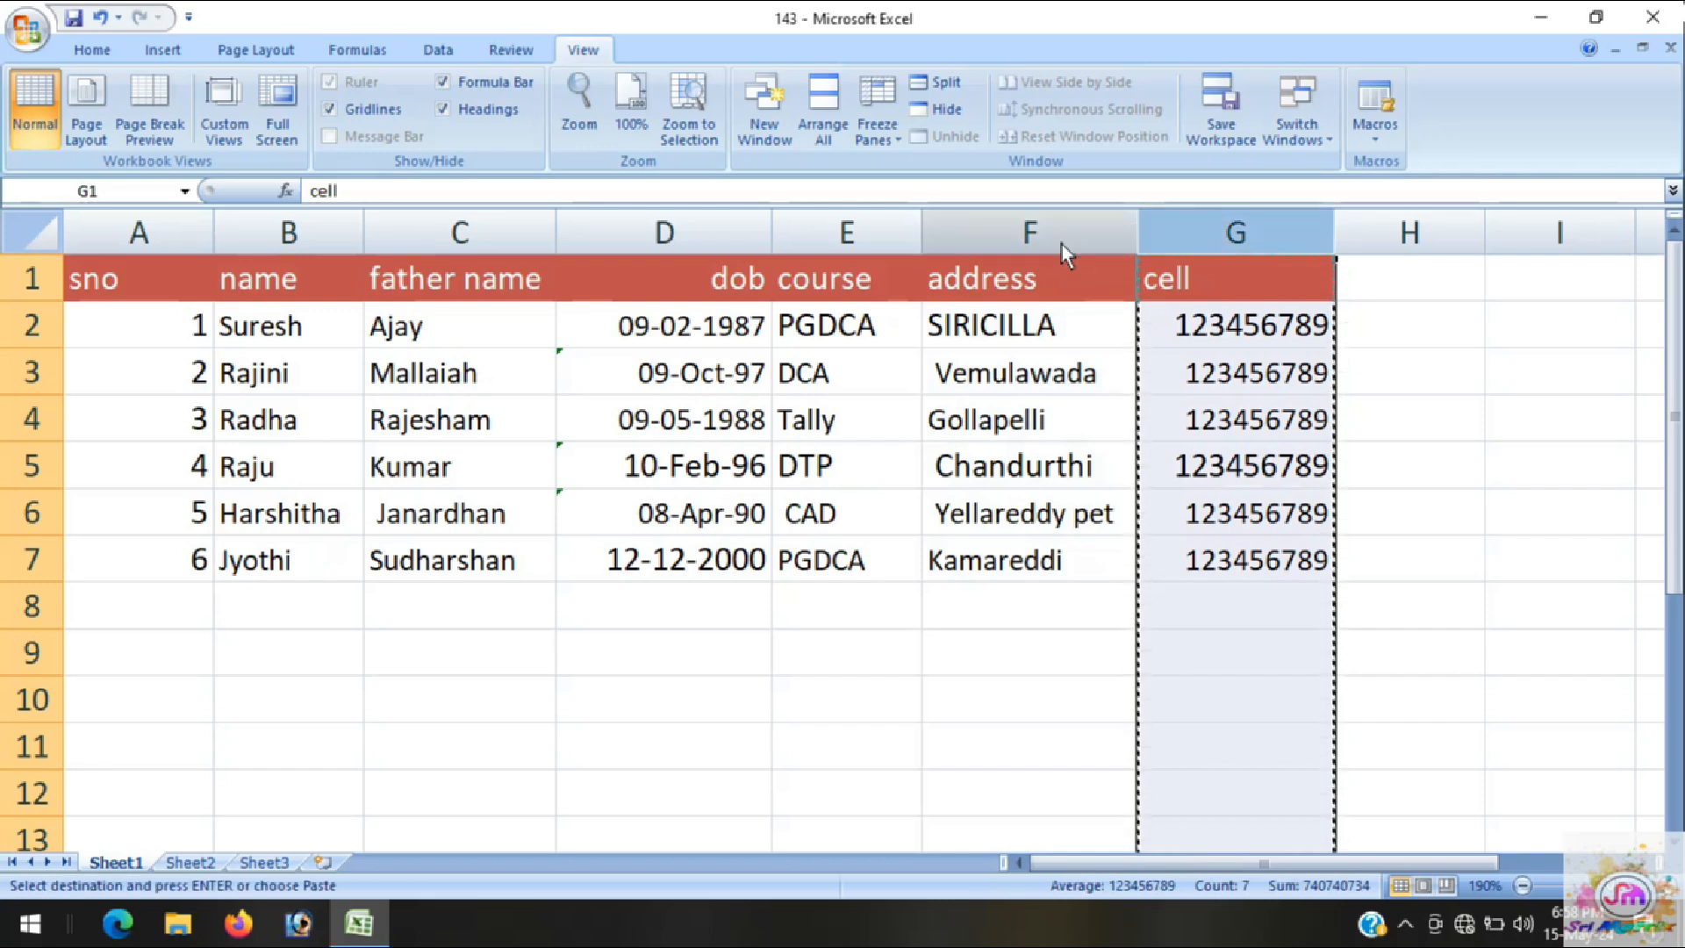
pyautogui.click(1046, 226)
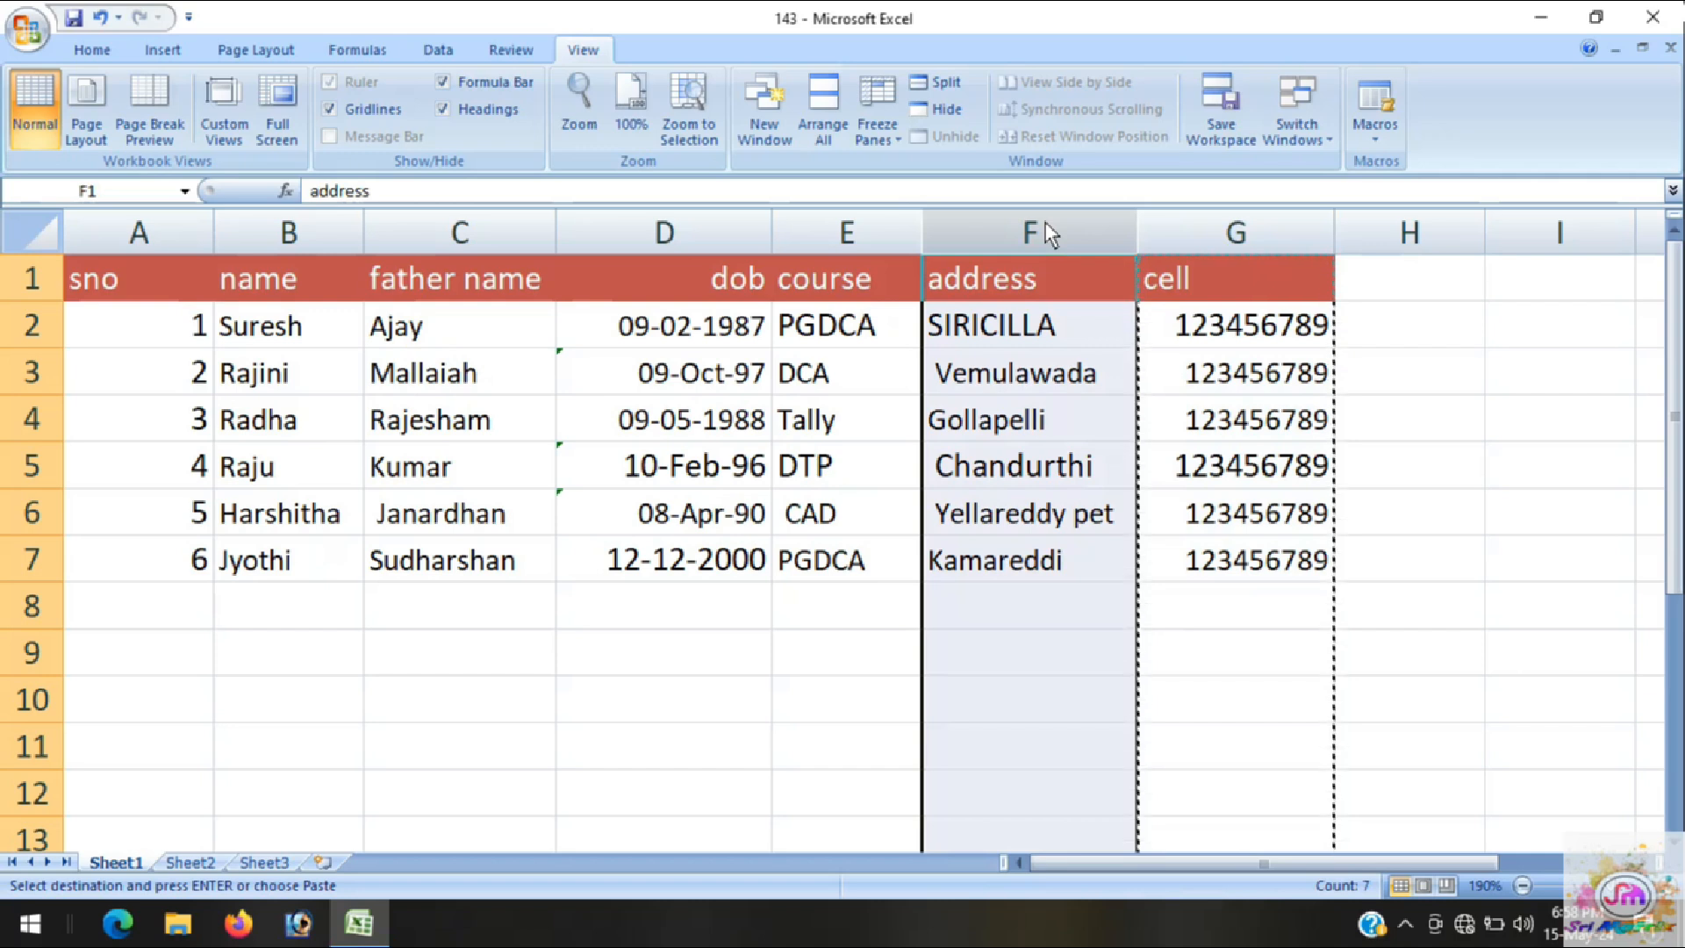
pyautogui.hotkey('ctrl', 'shift', '+')
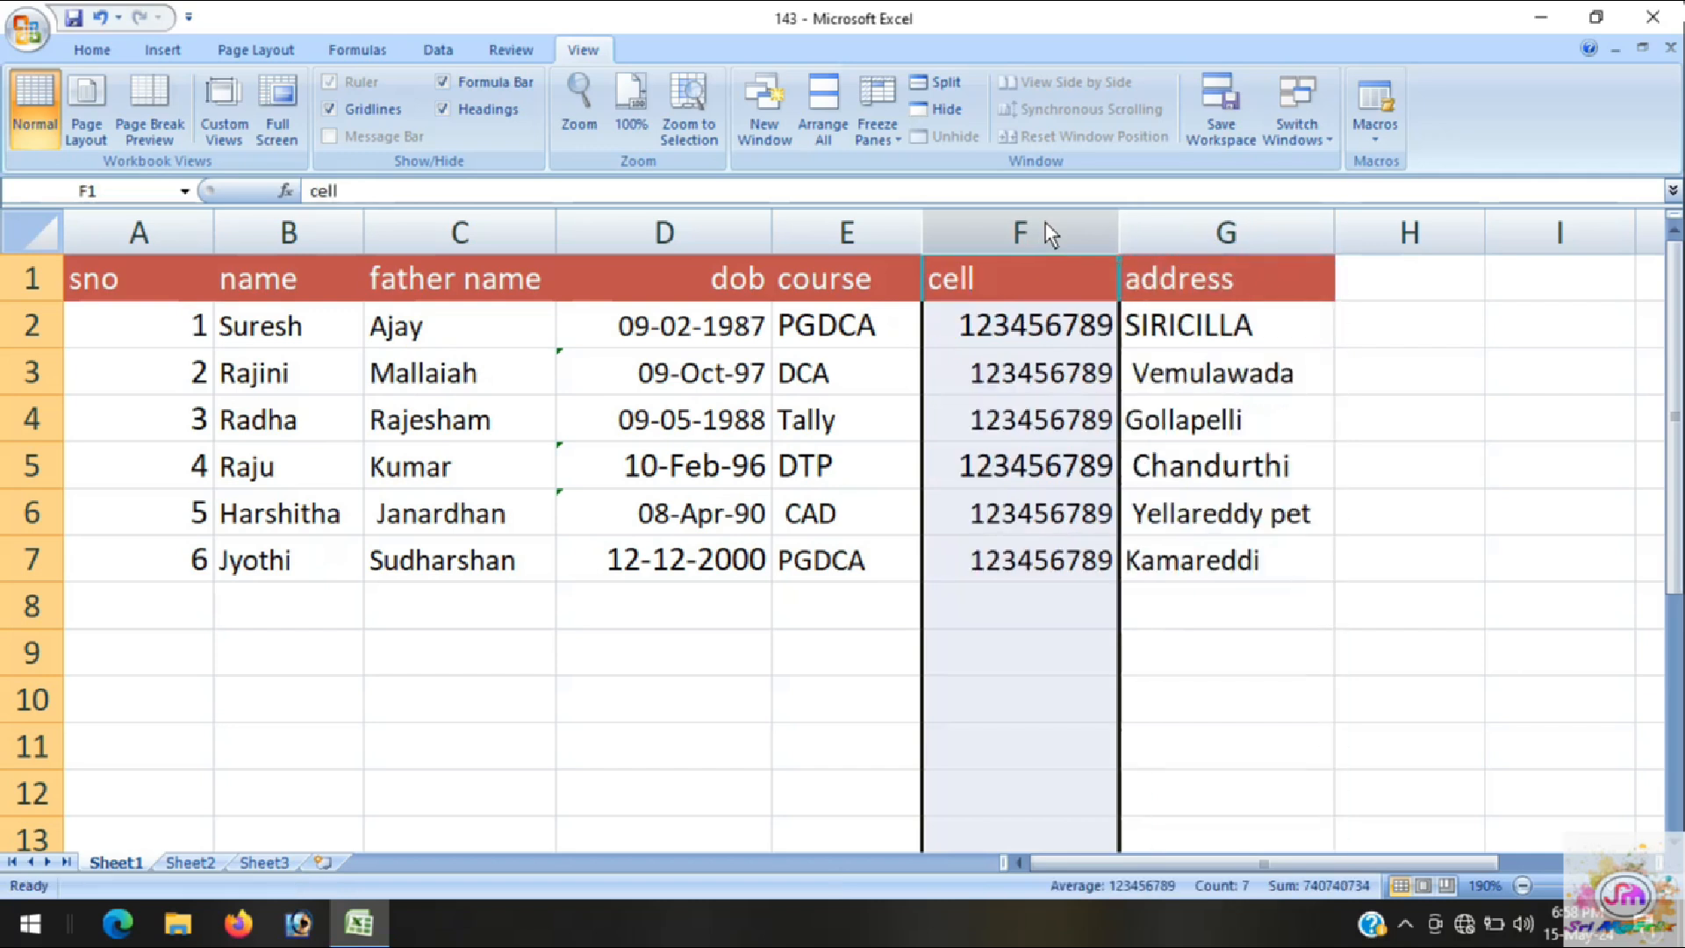
# Insert two blank columns before the address column, at column G
pyautogui.click(1218, 239)
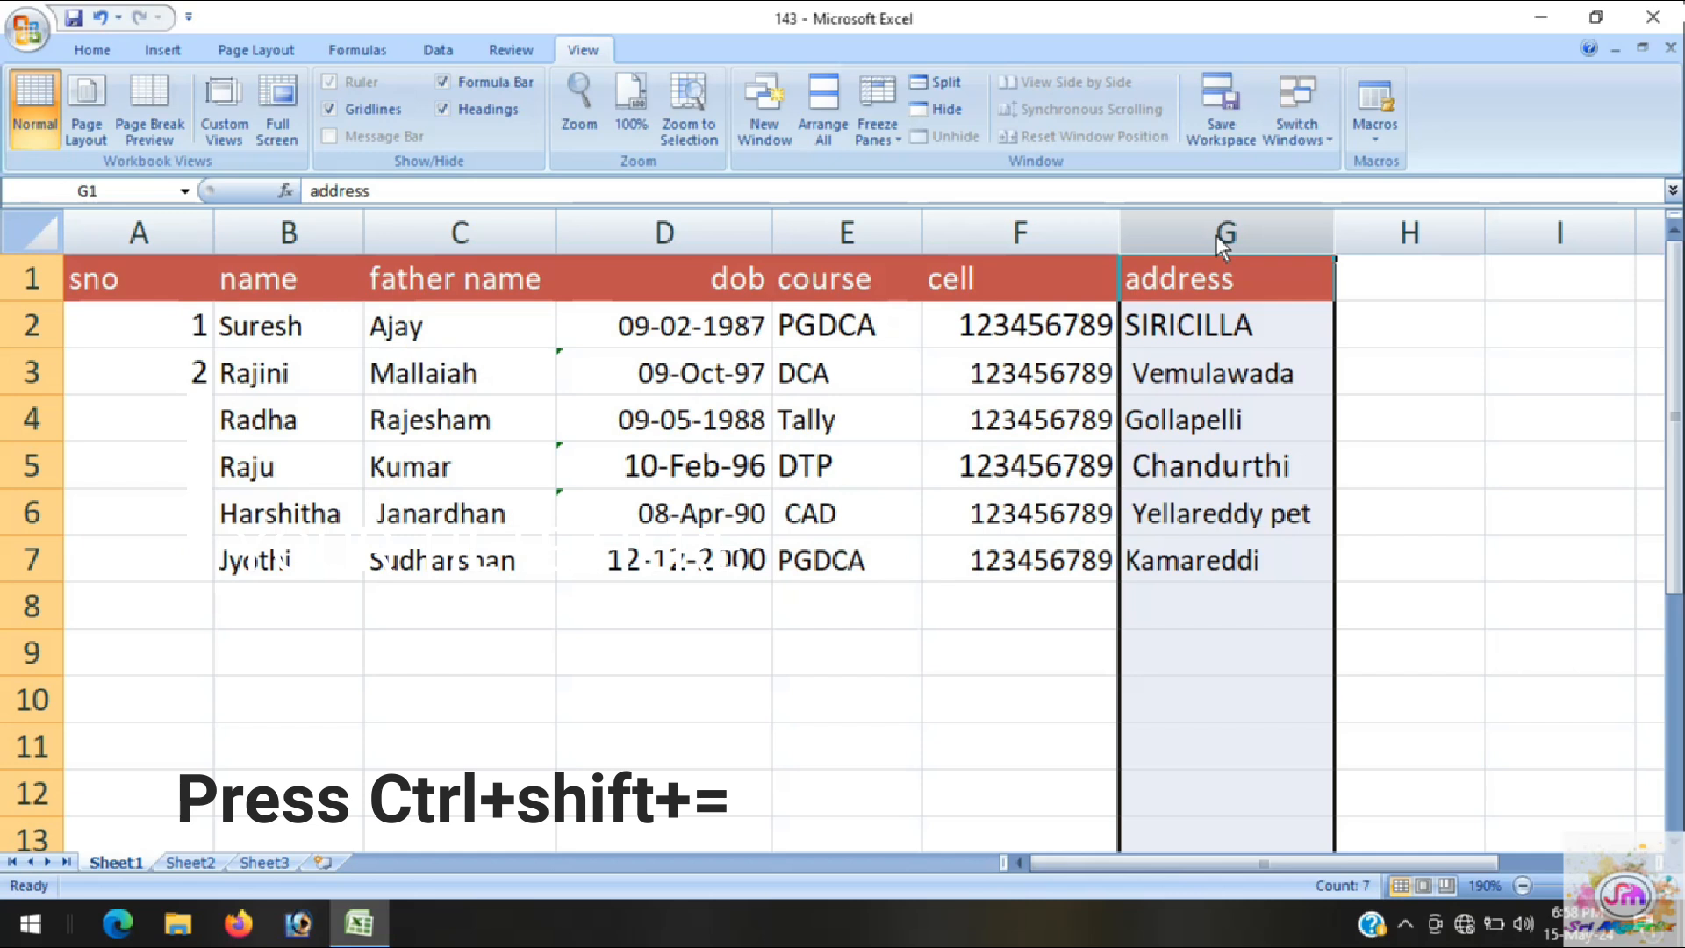
pyautogui.hotkey('ctrl', 'shift', '=')
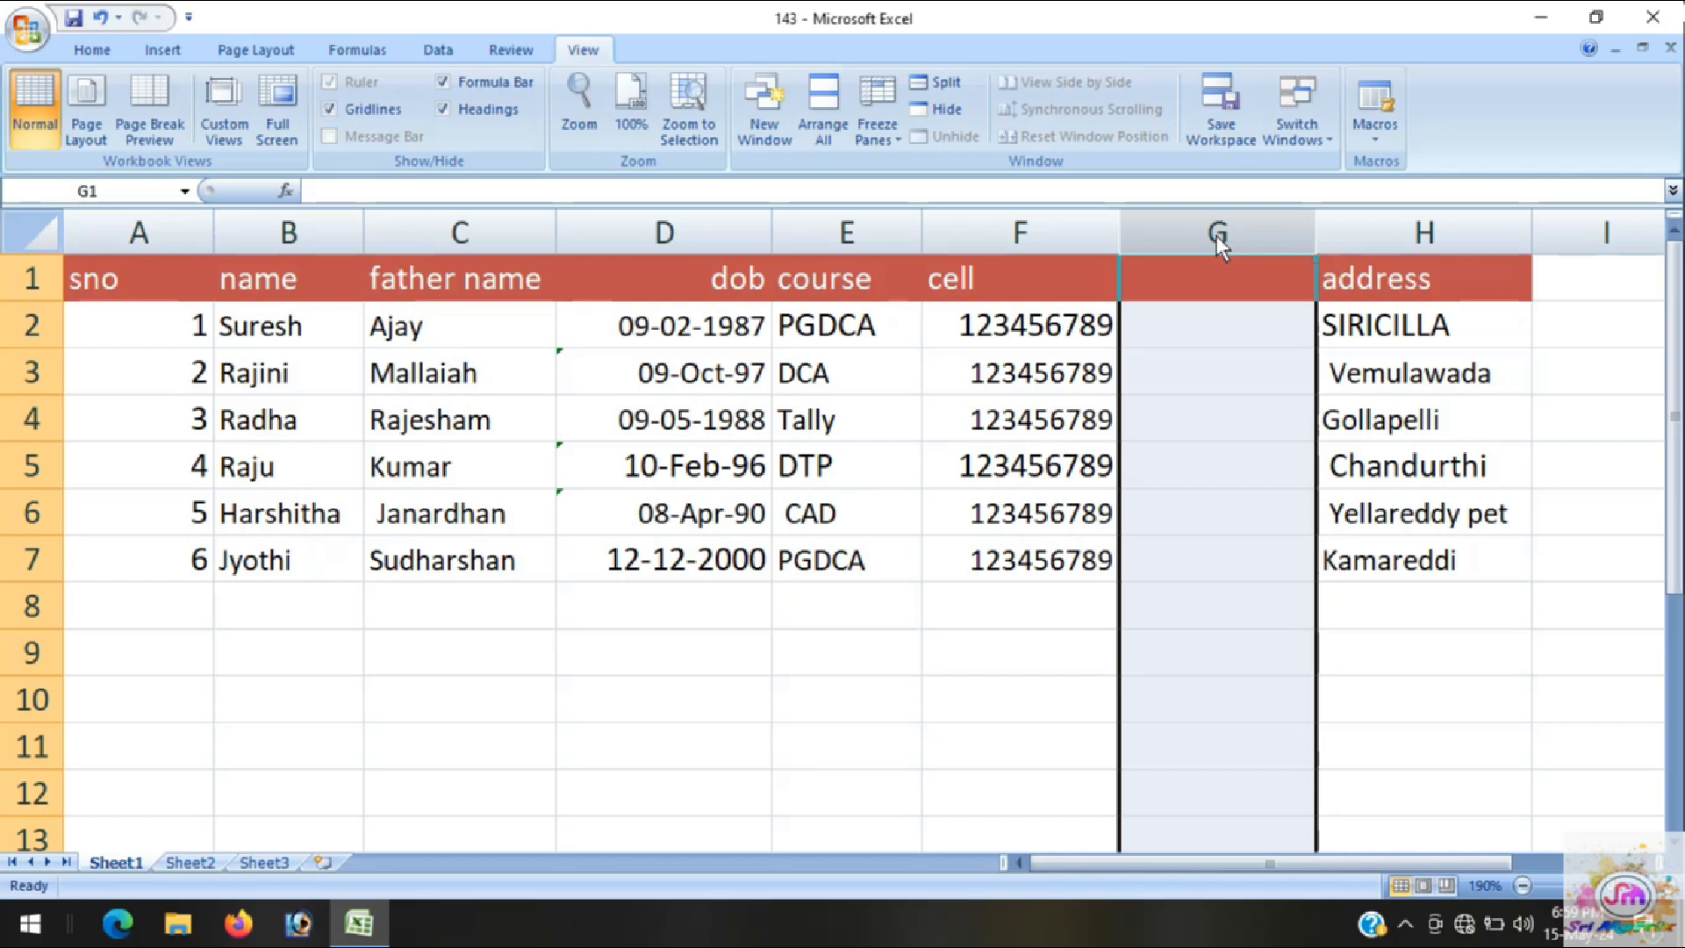
pyautogui.hotkey('ctrl', '+')
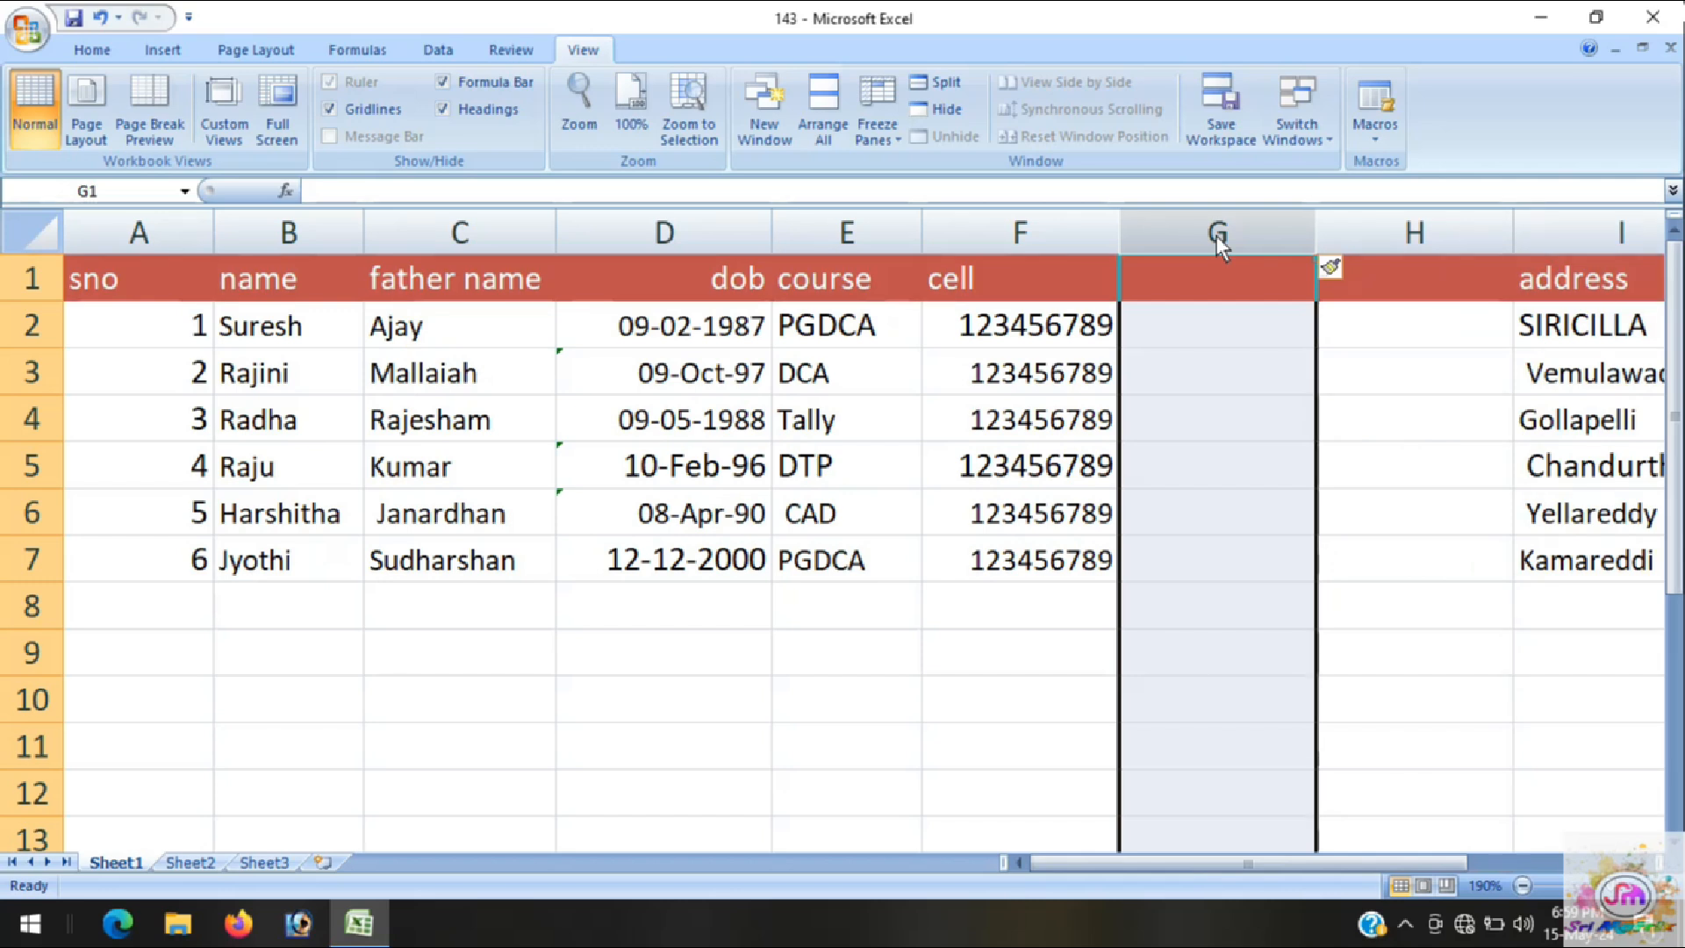
# Delete the two blank columns at column G and the address column that follows them
pyautogui.hotkey('ctrl', '-')
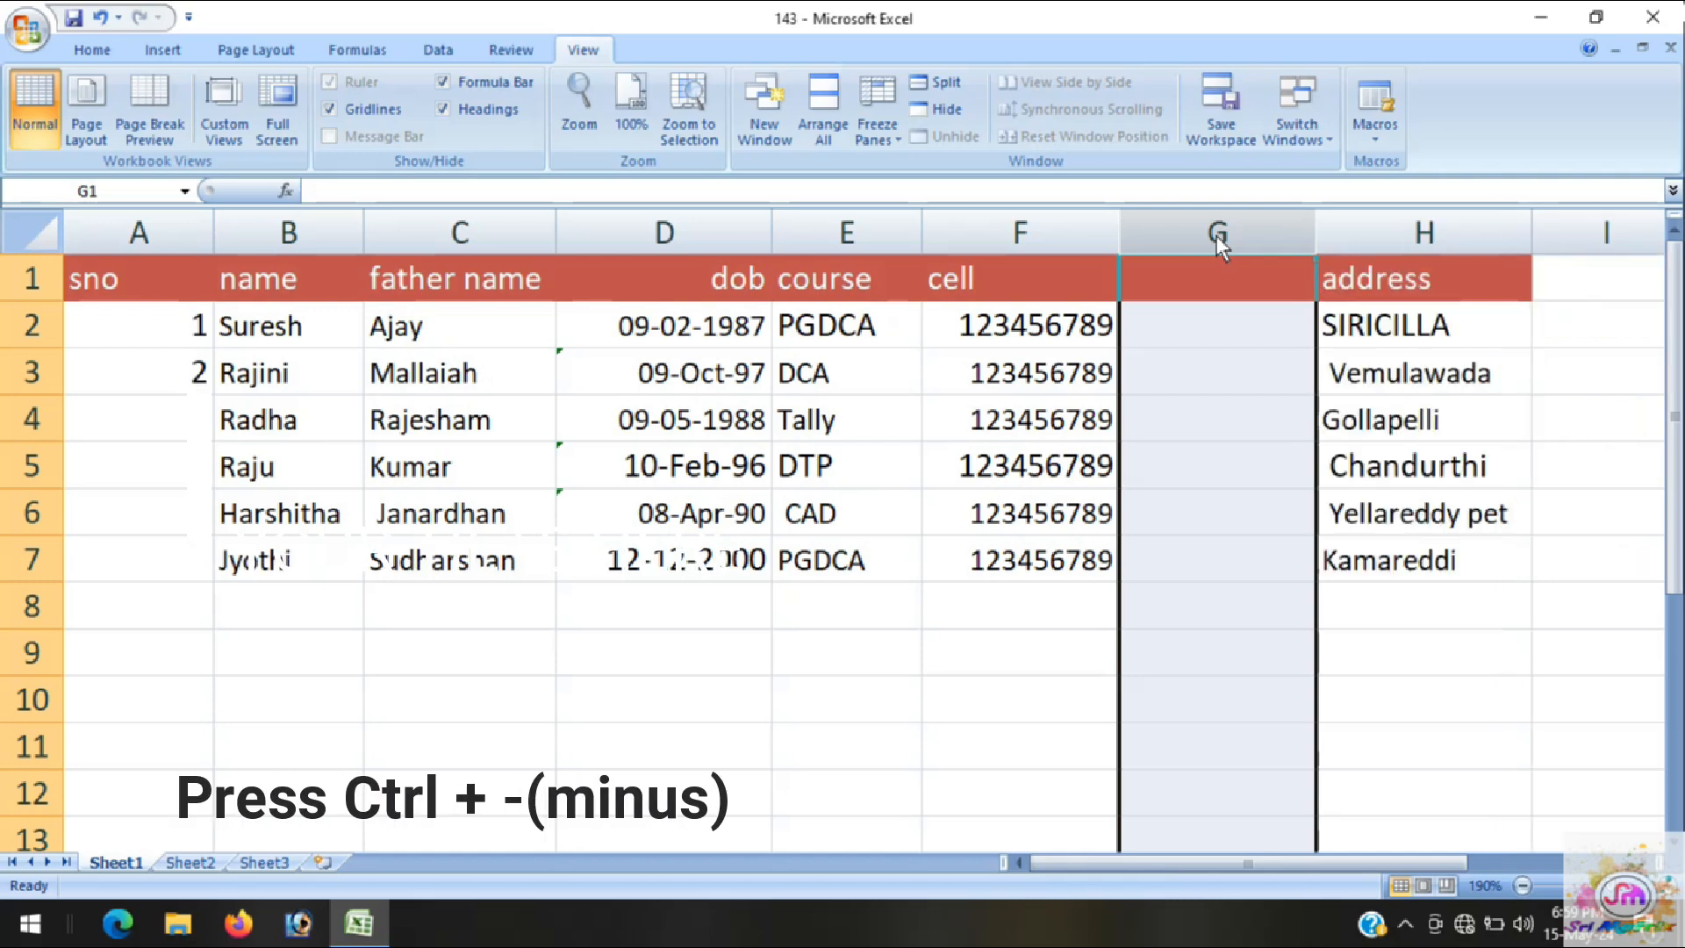
pyautogui.hotkey('ctrl', '-')
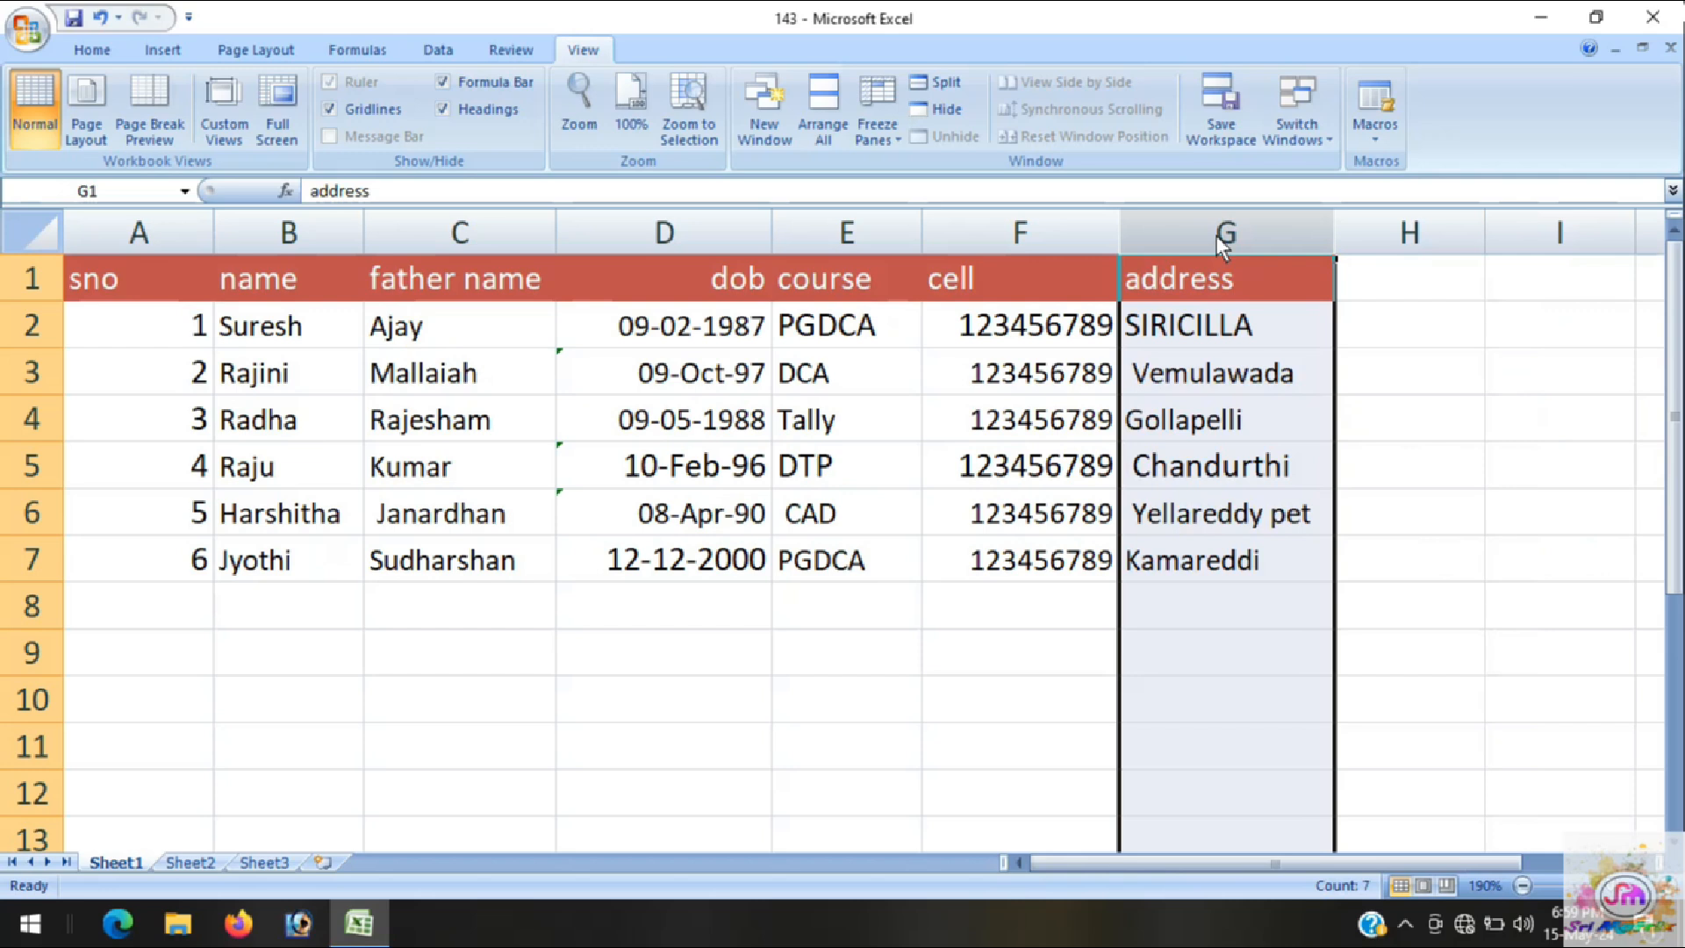
pyautogui.hotkey('ctrl', '-')
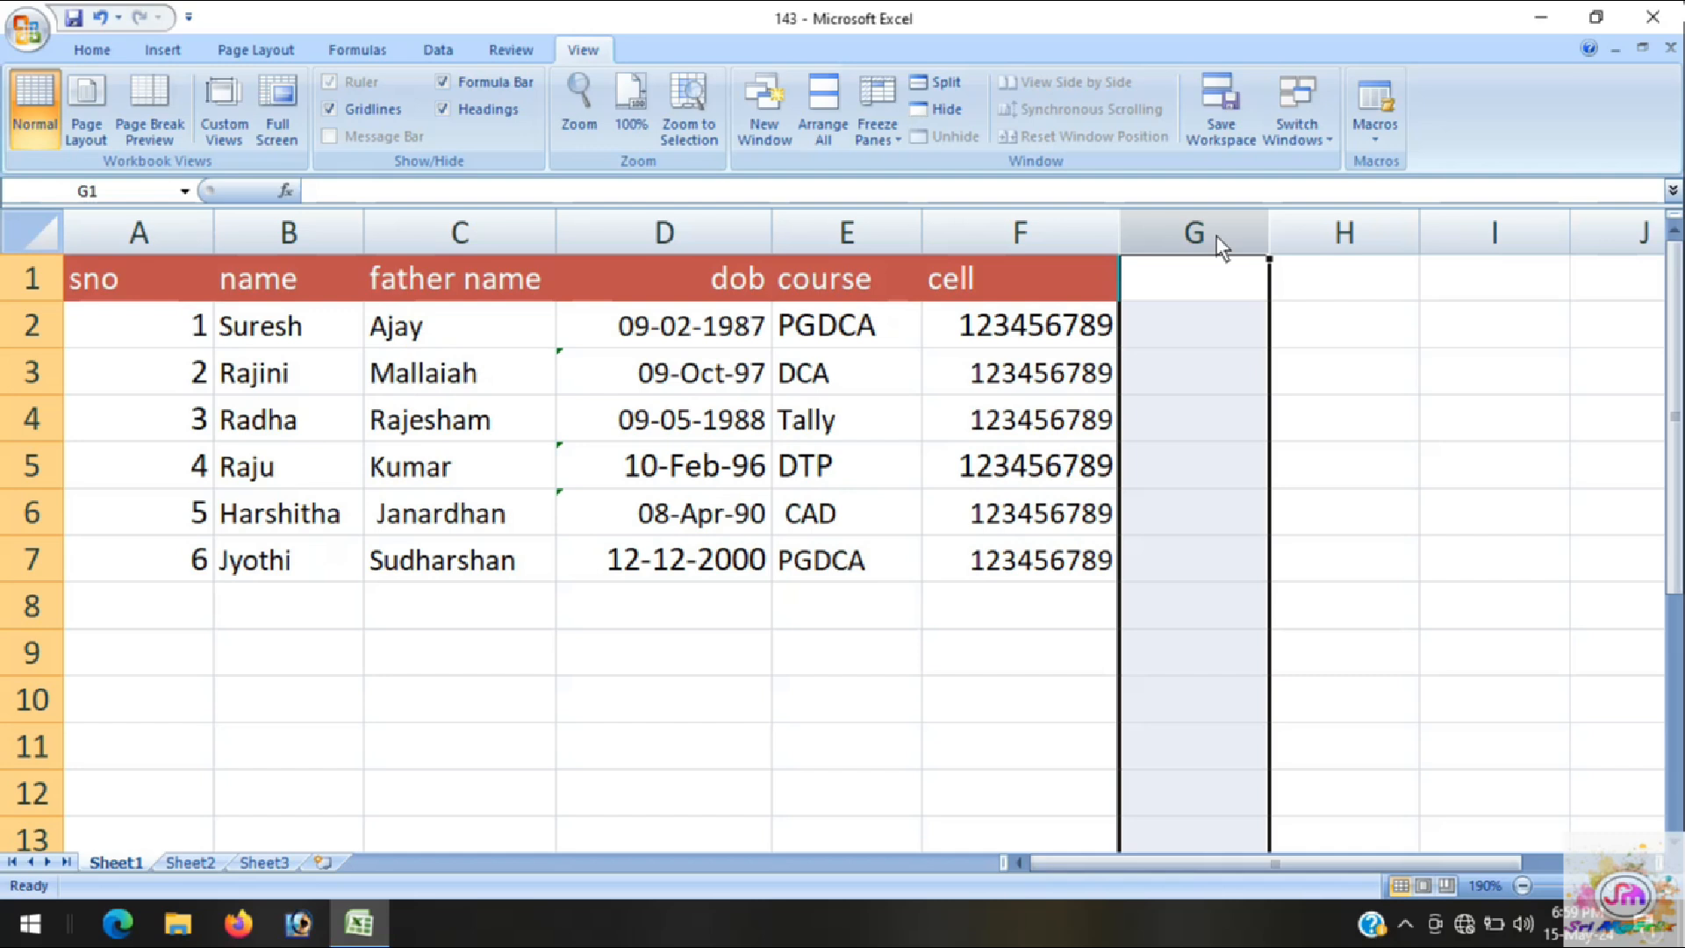
# Insert a blank row at row 5 of the student table and delete it again
pyautogui.click(26, 475)
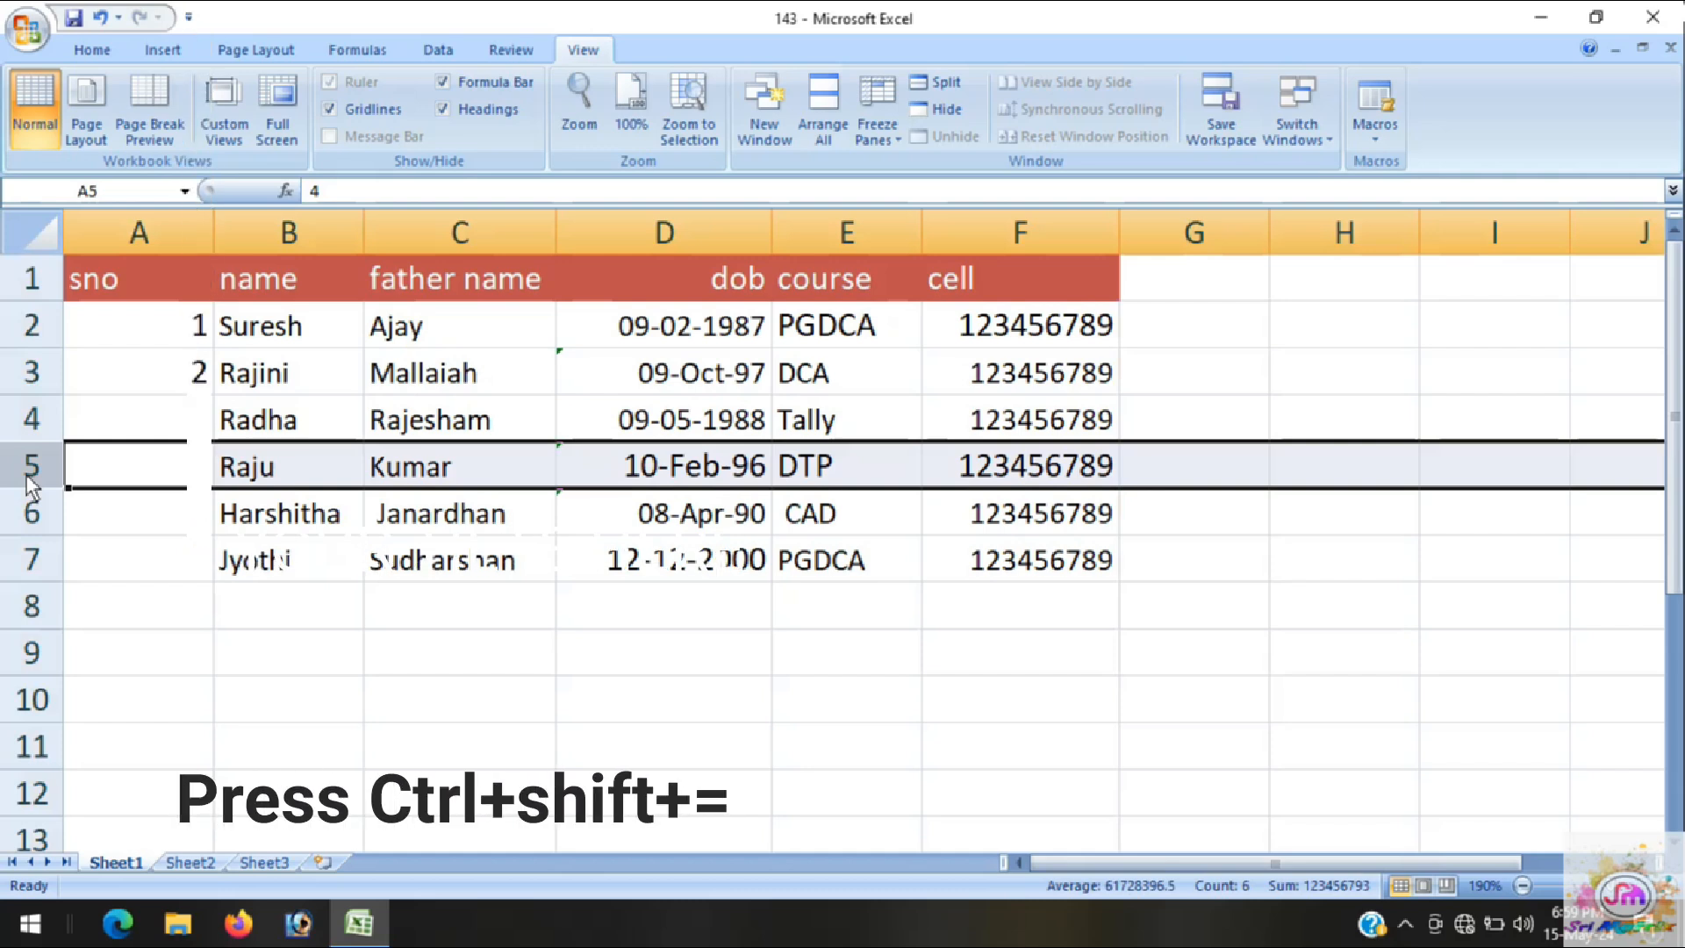
pyautogui.hotkey('ctrl', 'shift', '=')
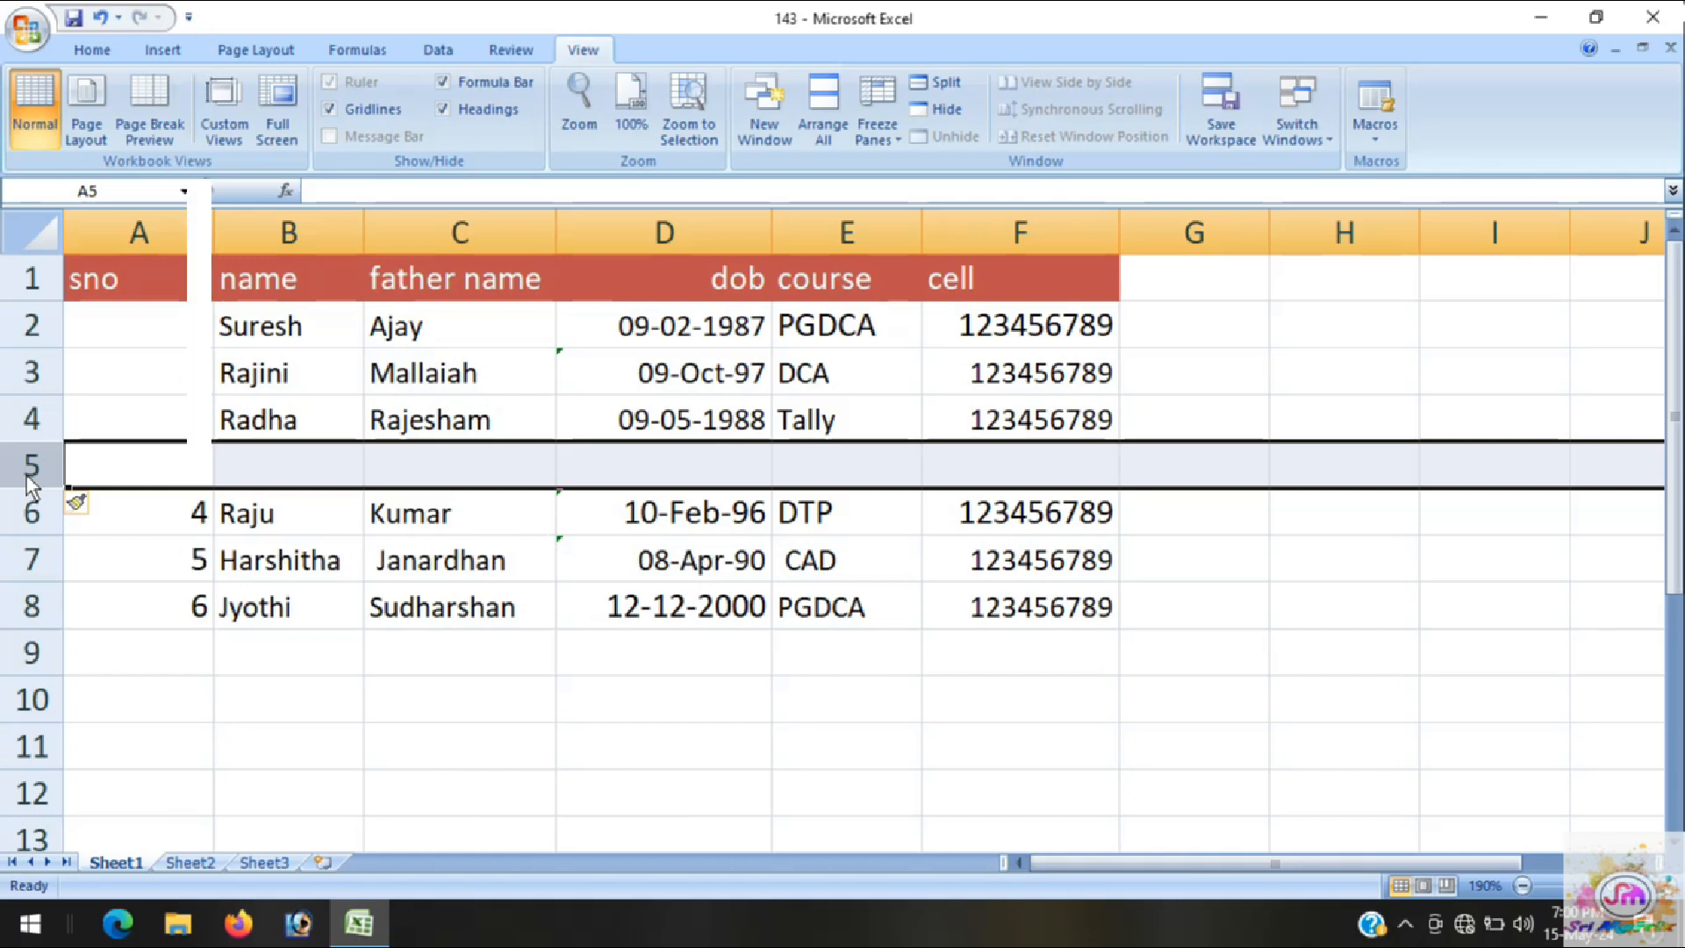
pyautogui.hotkey('ctrl', '-')
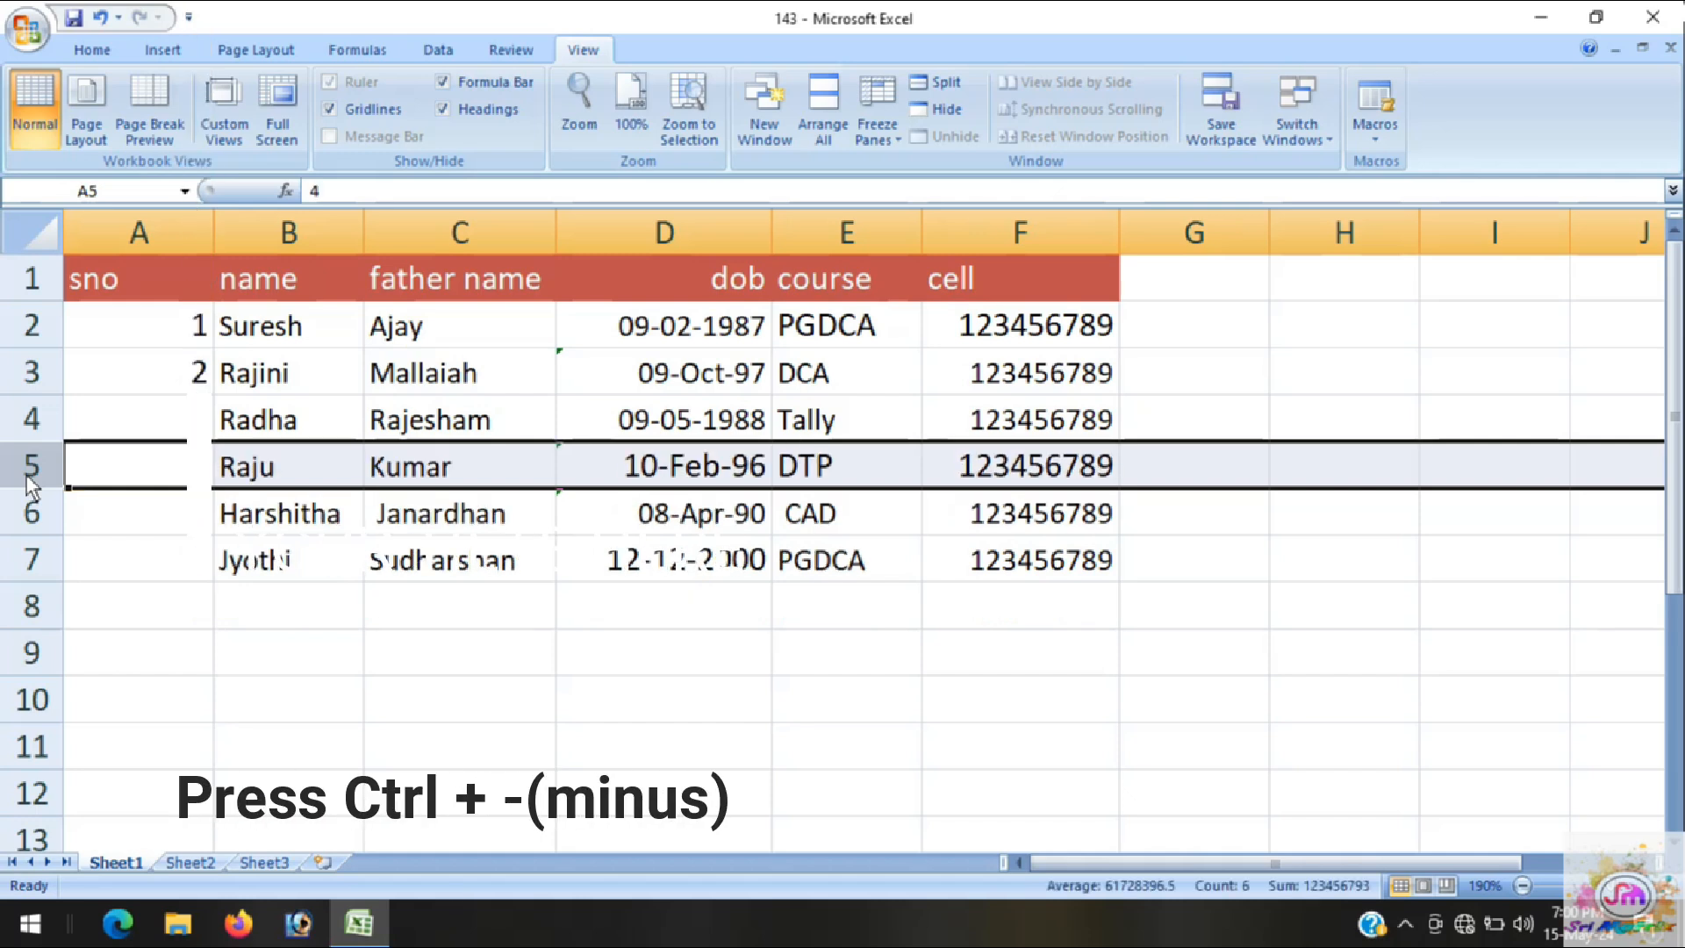